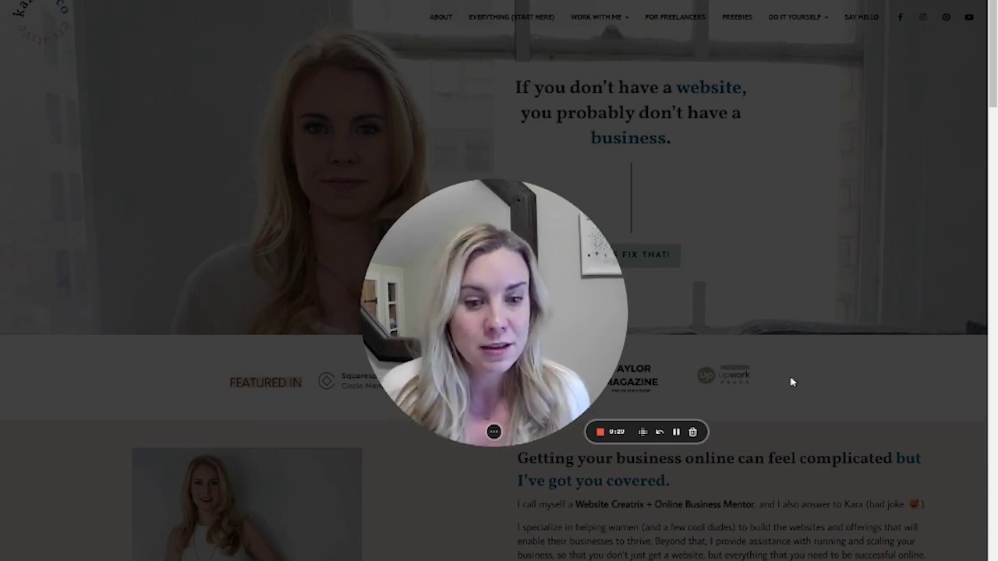
Switch to the Squarespace dashboard and open the Hummingbird Consulting website
{"action": "left_click", "coordinate": [485, 433]}
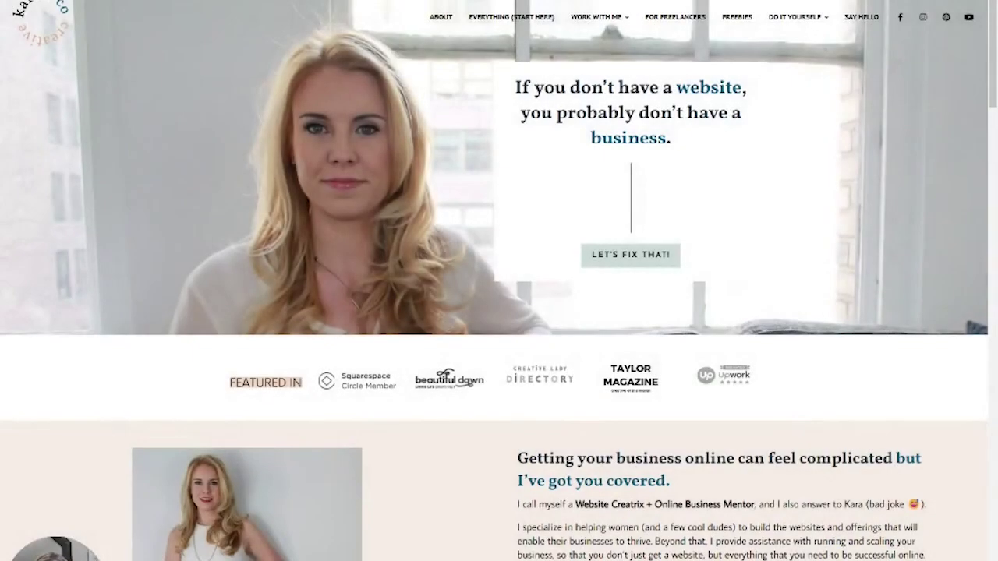
{"action": "left_click", "coordinate": [200, 2]}
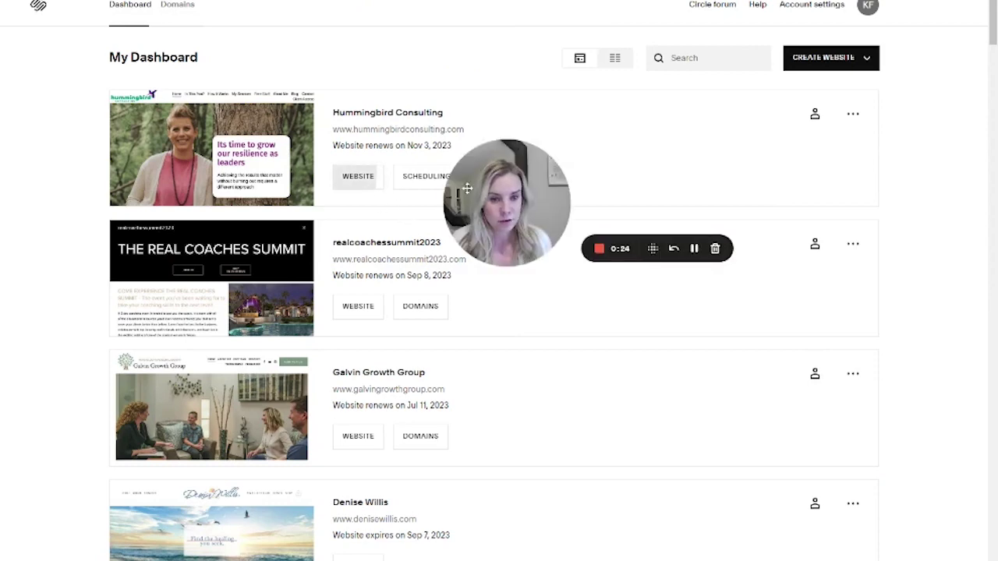
{"action": "left_click", "coordinate": [514, 193]}
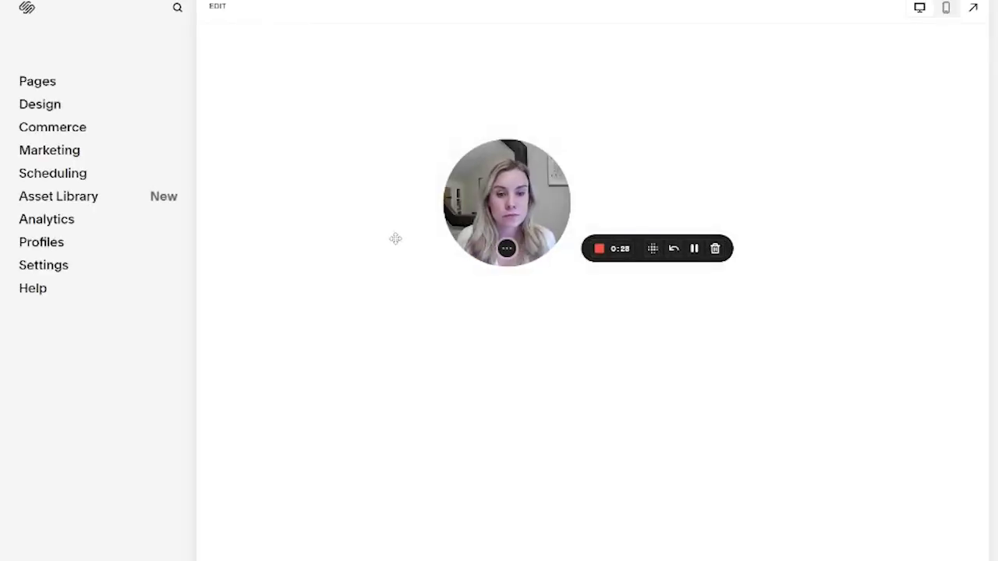
{"action": "left_click_drag", "start_coordinate": [396, 238], "coordinate": [301, 458]}
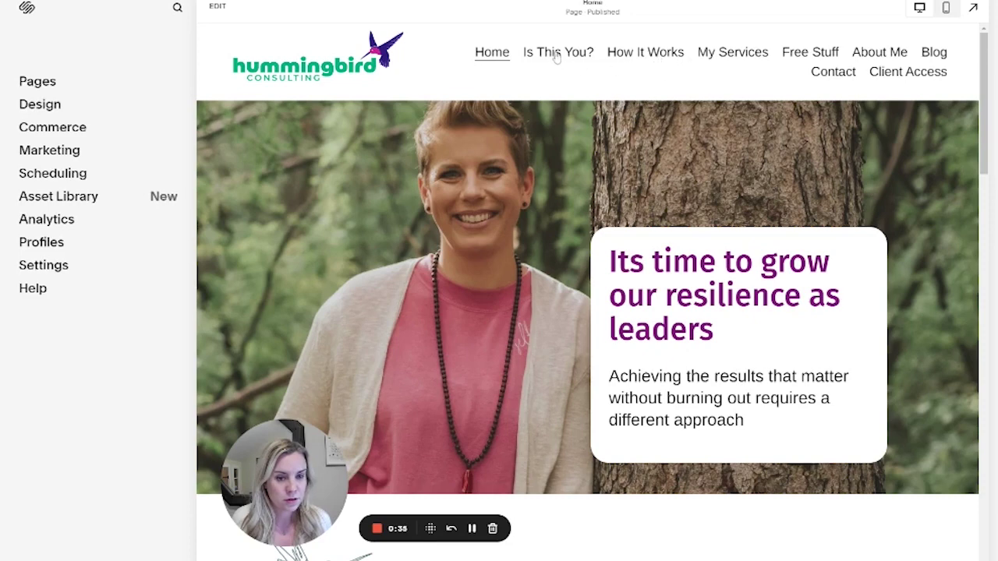
View the Training page under My Services, and open the Building Resilience page from the unlinked pages
{"action": "mouse_move", "coordinate": [725, 53]}
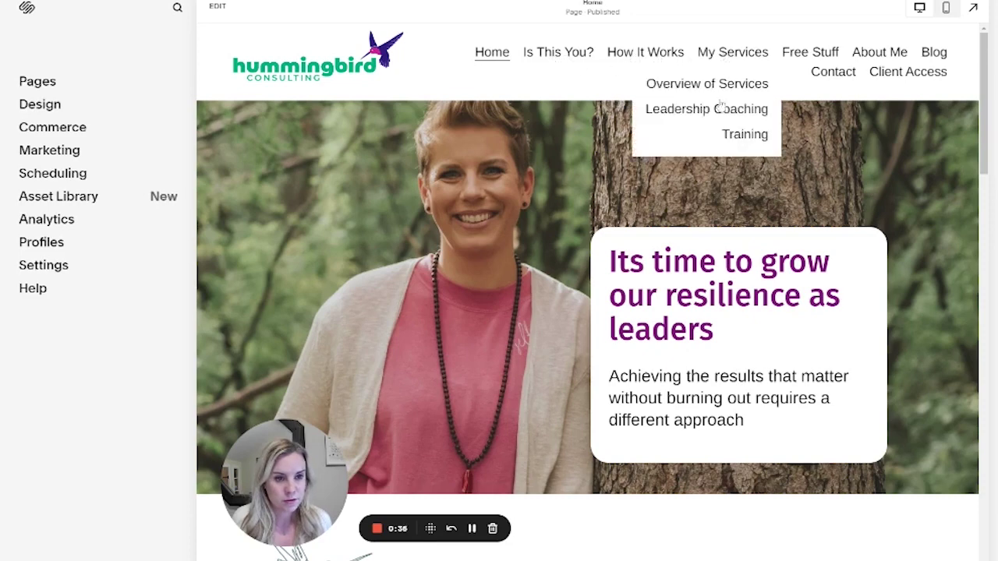
{"action": "left_click", "coordinate": [730, 133]}
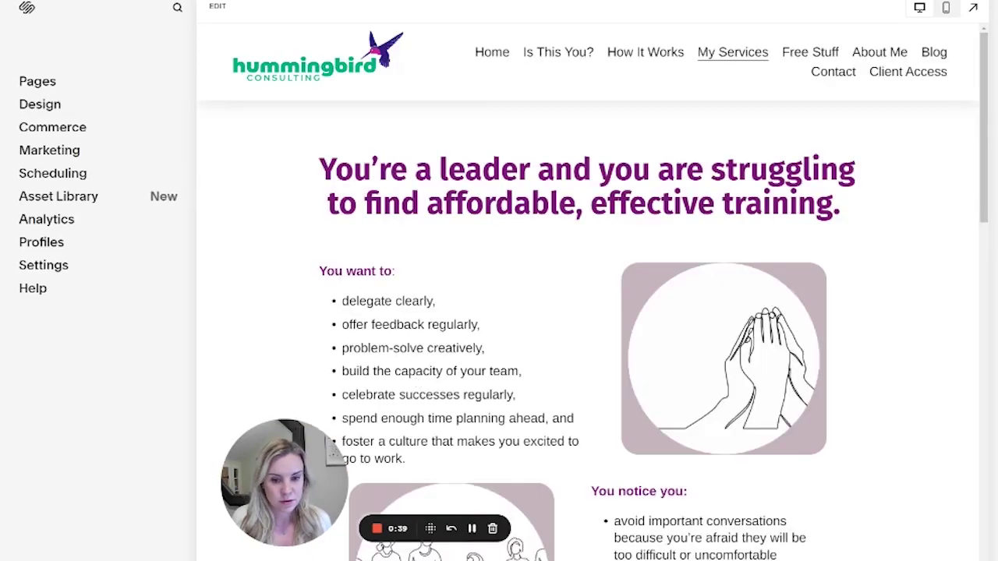
{"action": "left_click", "coordinate": [36, 84]}
{"action": "scroll", "coordinate": [110, 370], "scroll_direction": "down", "scroll_amount": 10}
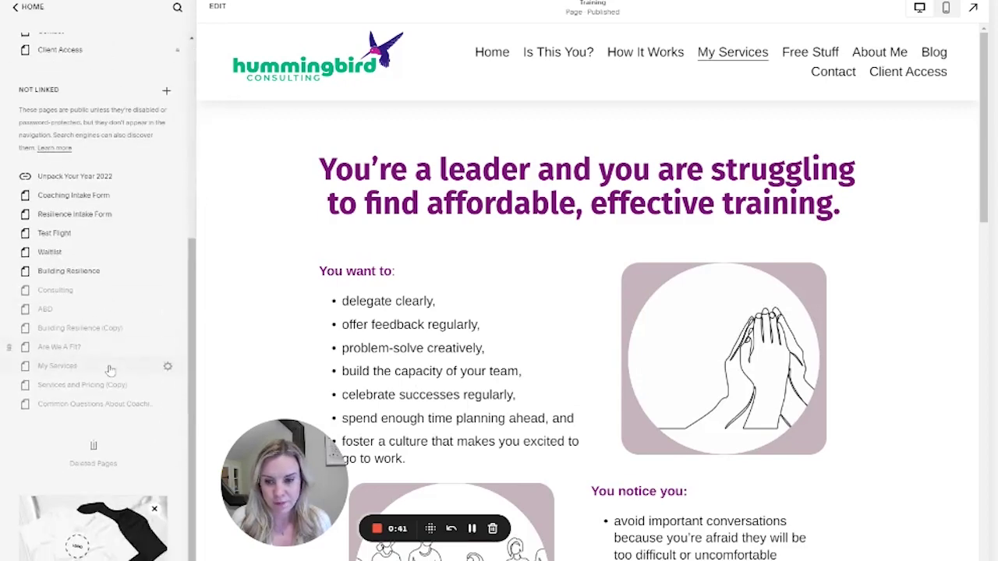
{"action": "left_click", "coordinate": [92, 275]}
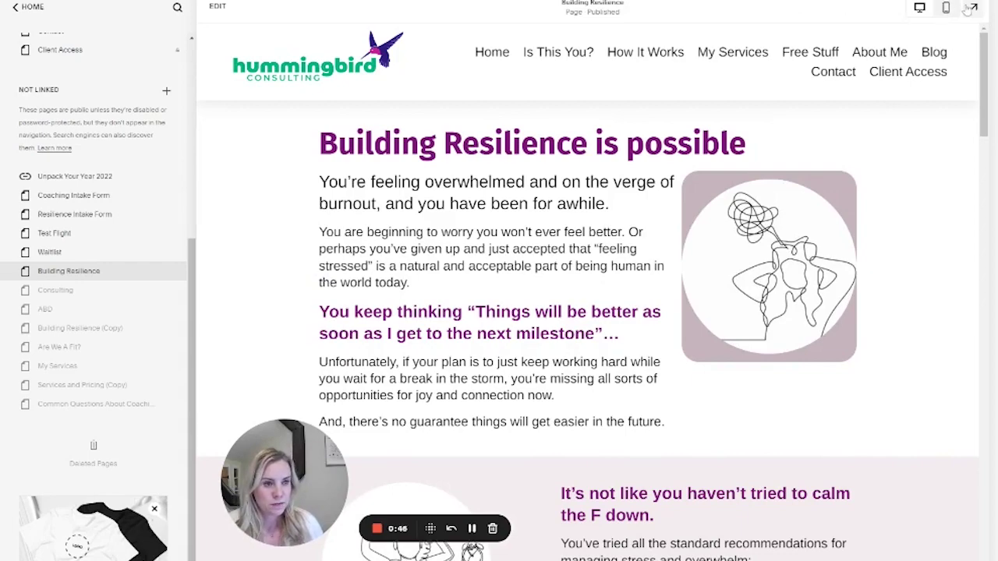
Open the Building Resilience page in full-size desktop view and review its sections from beginning to end
{"action": "left_click", "coordinate": [969, 7]}
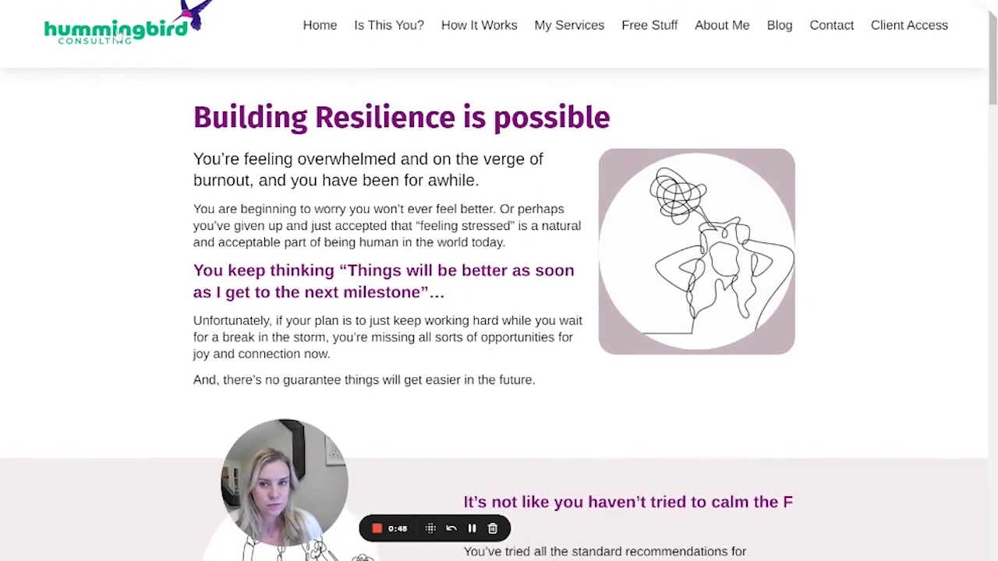
{"action": "scroll", "coordinate": [499, 281], "scroll_direction": "down", "scroll_amount": 5}
{"action": "scroll", "coordinate": [499, 312], "scroll_direction": "down", "scroll_amount": 15}
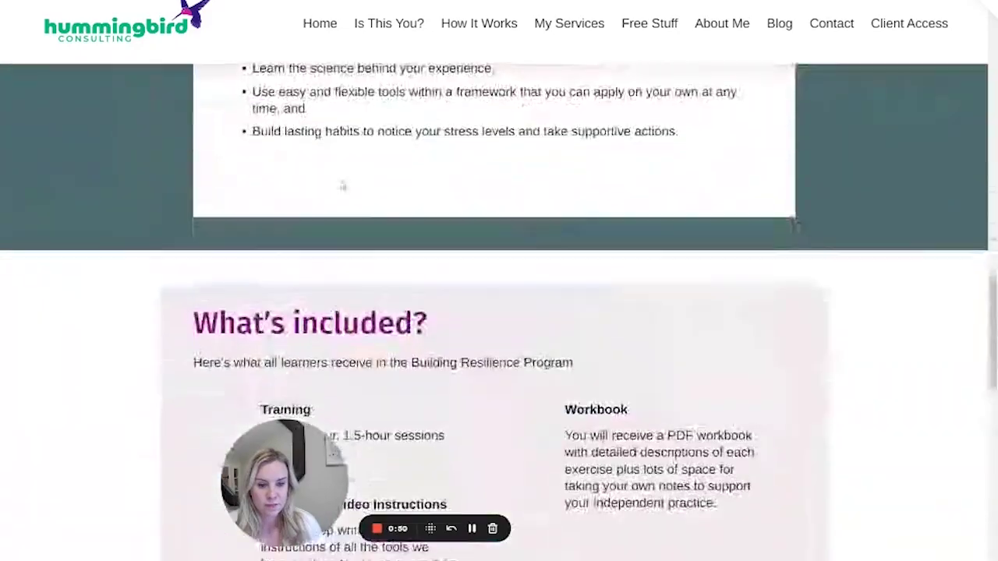
{"action": "scroll", "coordinate": [343, 193], "scroll_direction": "down", "scroll_amount": 15}
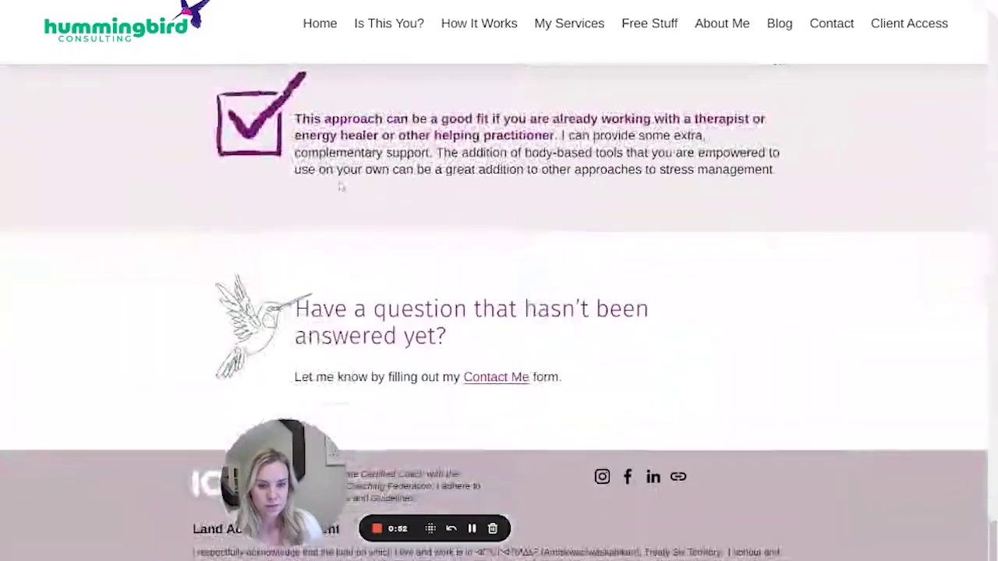
{"action": "scroll", "coordinate": [341, 194], "scroll_direction": "up", "scroll_amount": 15}
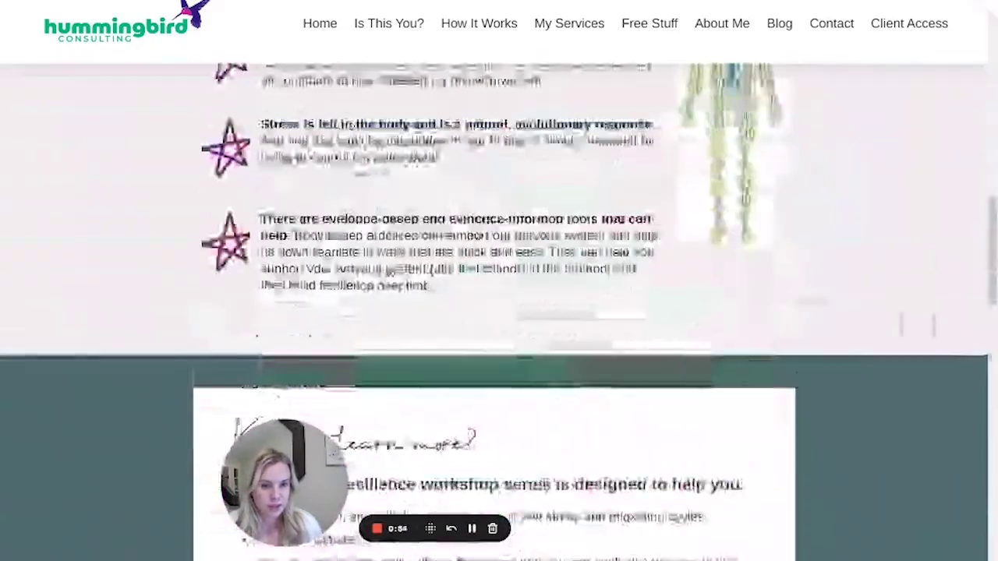
{"action": "scroll", "coordinate": [440, 201], "scroll_direction": "up", "scroll_amount": 2}
{"action": "scroll", "coordinate": [440, 201], "scroll_direction": "down", "scroll_amount": 5}
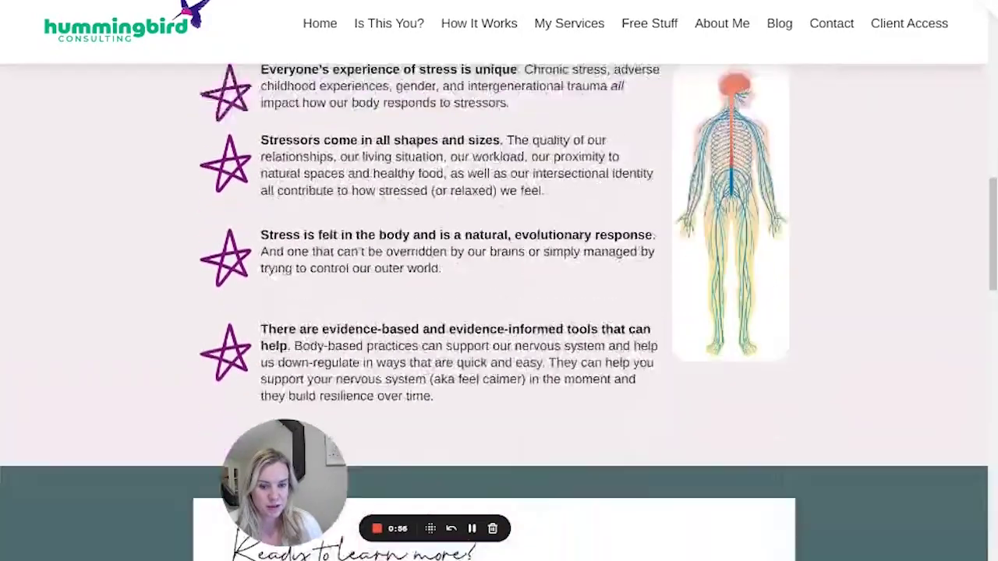
{"action": "scroll", "coordinate": [227, 153], "scroll_direction": "down", "scroll_amount": 6}
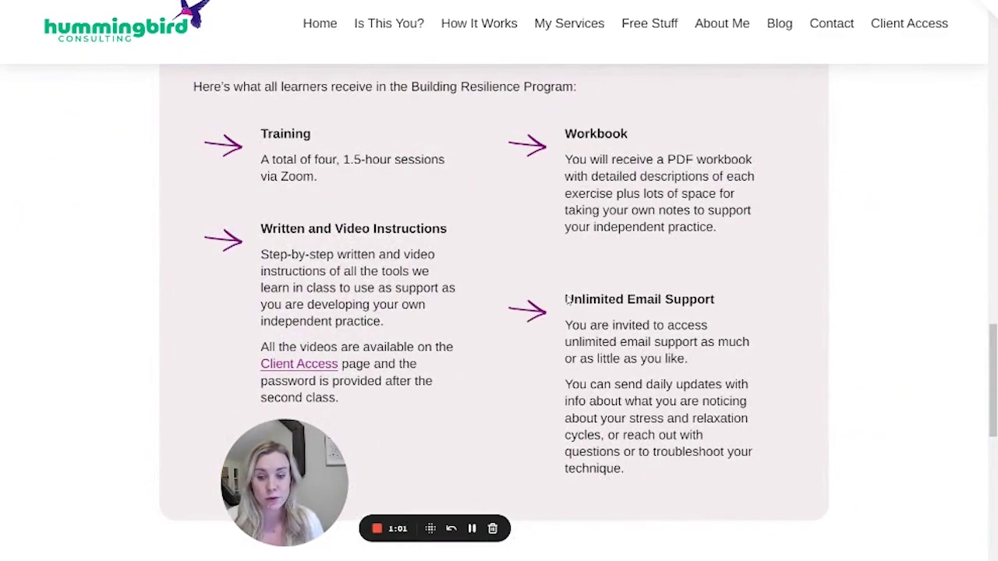
{"action": "scroll", "coordinate": [567, 300], "scroll_direction": "up", "scroll_amount": 15}
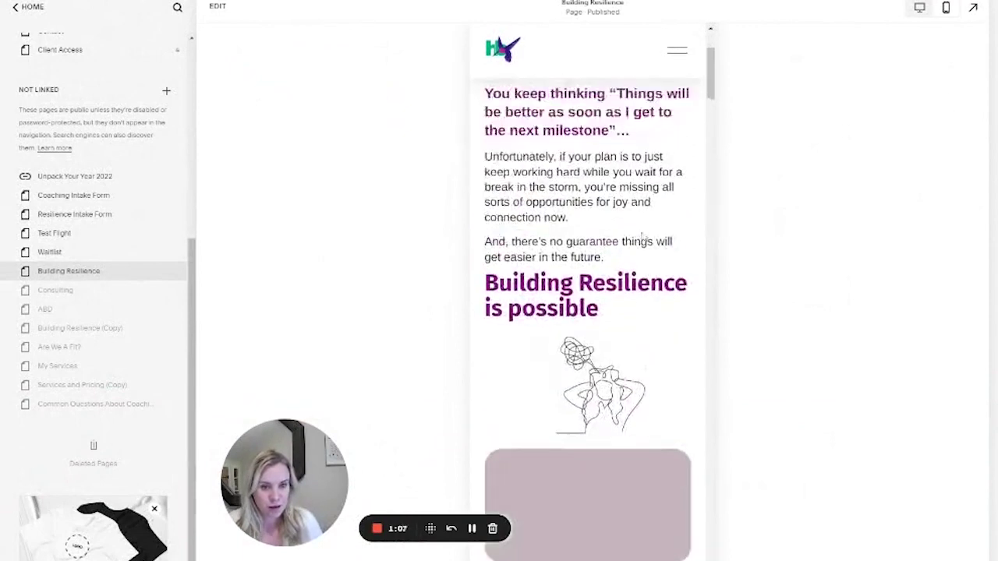
Examine the mobile preview of the Building Resilience page for the order of its headings, images, mauve shape and star icons
{"action": "scroll", "coordinate": [645, 234], "scroll_direction": "up", "scroll_amount": 2}
{"action": "scroll", "coordinate": [641, 232], "scroll_direction": "down", "scroll_amount": 5}
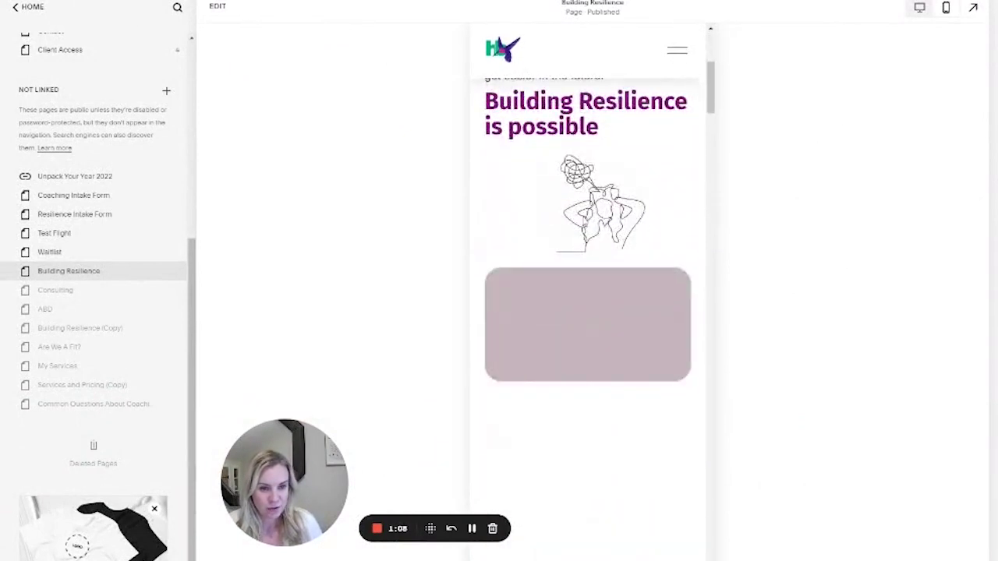
{"action": "scroll", "coordinate": [610, 320], "scroll_direction": "down", "scroll_amount": 15}
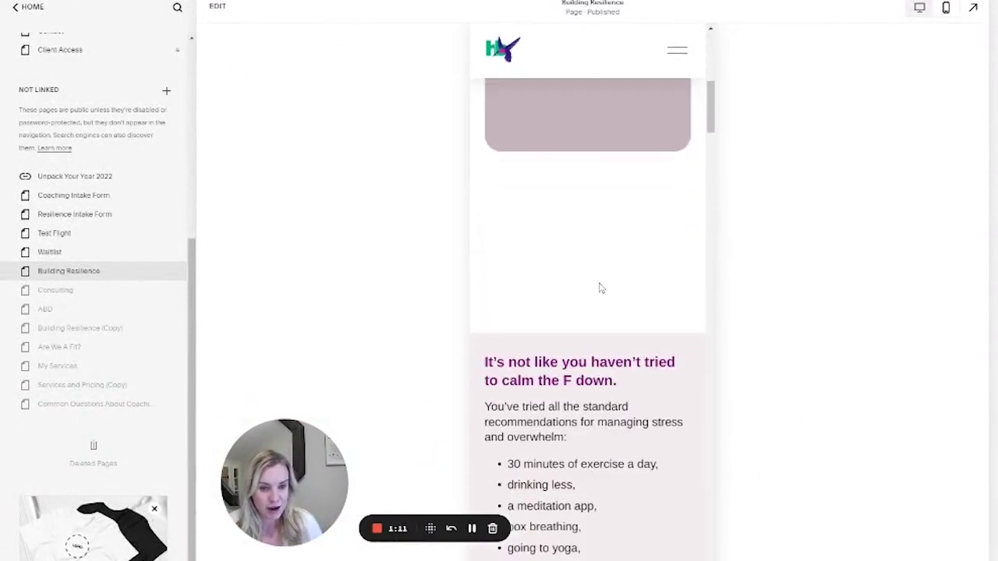
{"action": "scroll", "coordinate": [601, 378], "scroll_direction": "down", "scroll_amount": 2}
{"action": "scroll", "coordinate": [598, 367], "scroll_direction": "up", "scroll_amount": 3}
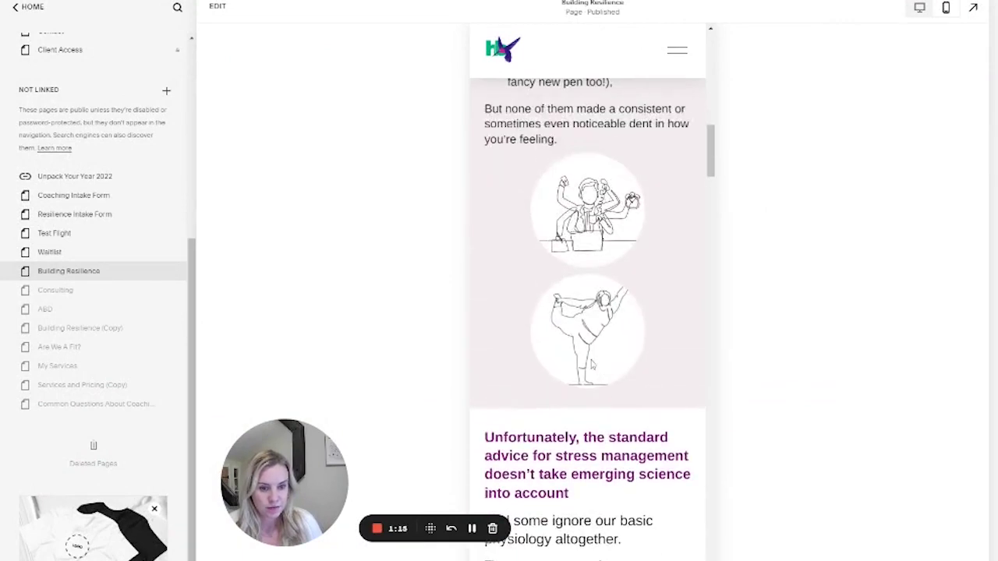
{"action": "scroll", "coordinate": [591, 364], "scroll_direction": "down", "scroll_amount": 1}
{"action": "scroll", "coordinate": [591, 364], "scroll_direction": "up", "scroll_amount": 3}
{"action": "scroll", "coordinate": [570, 353], "scroll_direction": "down", "scroll_amount": 4}
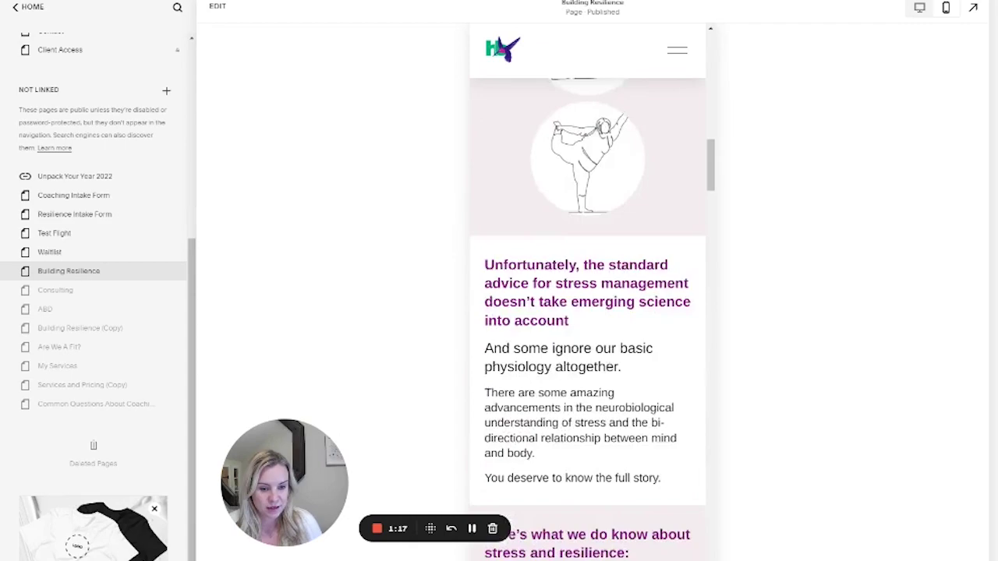
{"action": "scroll", "coordinate": [561, 434], "scroll_direction": "down", "scroll_amount": 12}
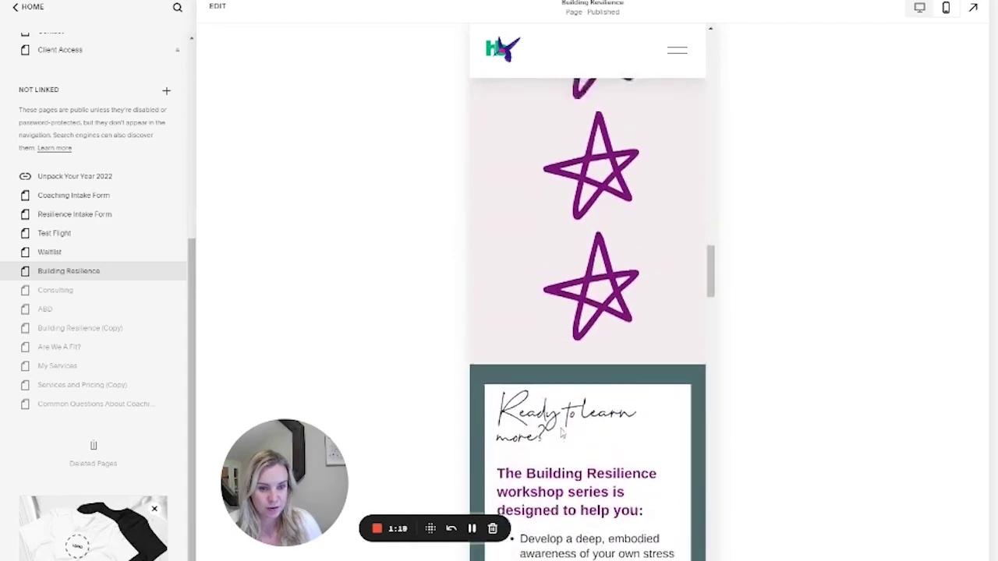
{"action": "scroll", "coordinate": [561, 435], "scroll_direction": "up", "scroll_amount": 7}
{"action": "scroll", "coordinate": [561, 435], "scroll_direction": "down", "scroll_amount": 3}
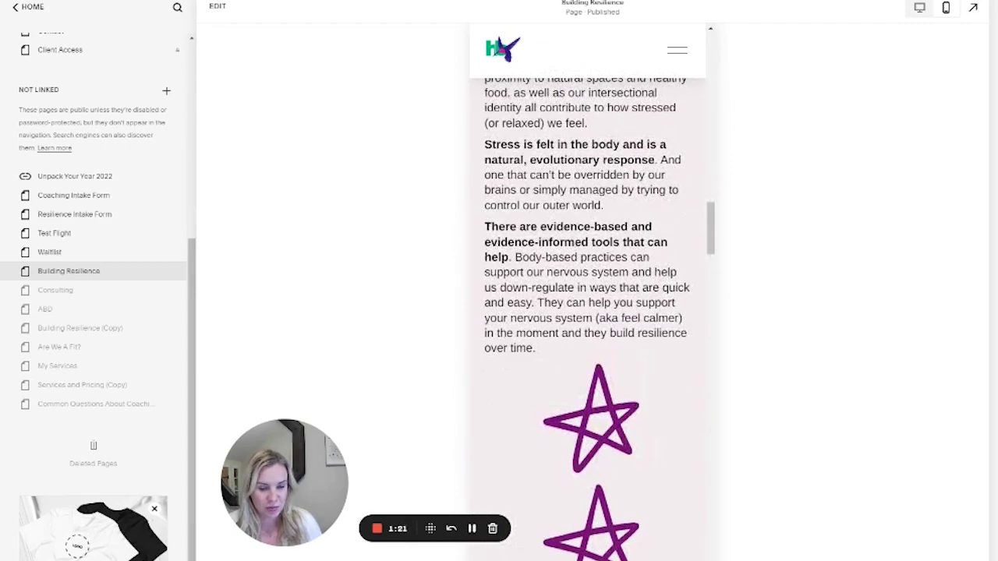
{"action": "scroll", "coordinate": [602, 510], "scroll_direction": "down", "scroll_amount": 5}
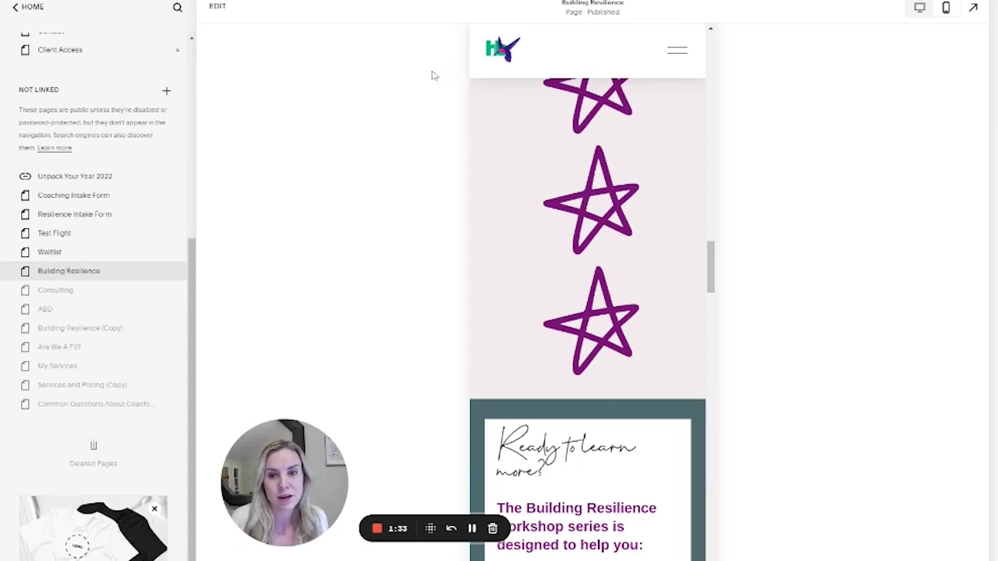
{"action": "scroll", "coordinate": [631, 286], "scroll_direction": "up", "scroll_amount": 15}
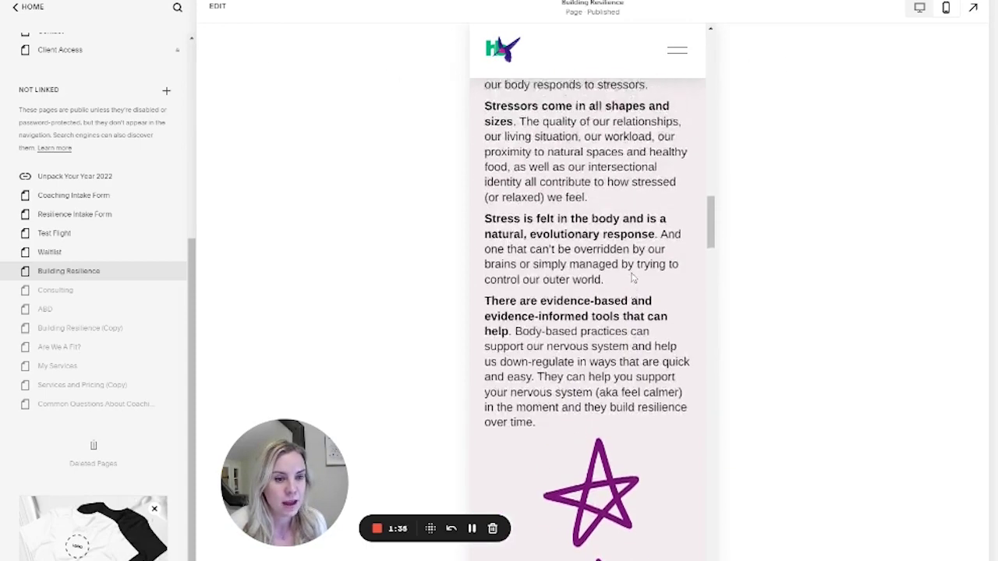
{"action": "scroll", "coordinate": [633, 315], "scroll_direction": "up", "scroll_amount": 5}
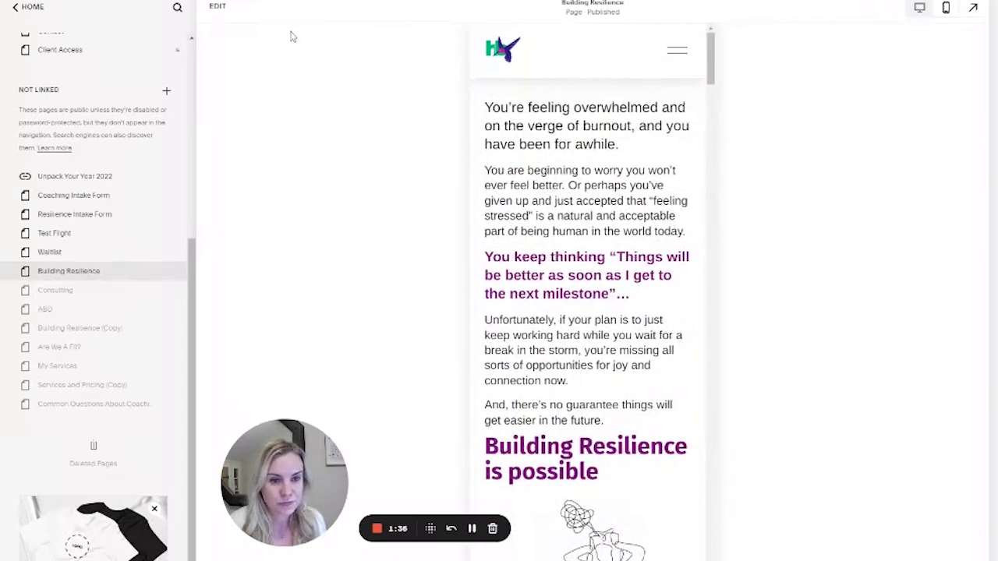
Leave edit mode and compare the desktop preview of the Building Resilience page with its mobile preview
{"action": "left_click", "coordinate": [217, 7]}
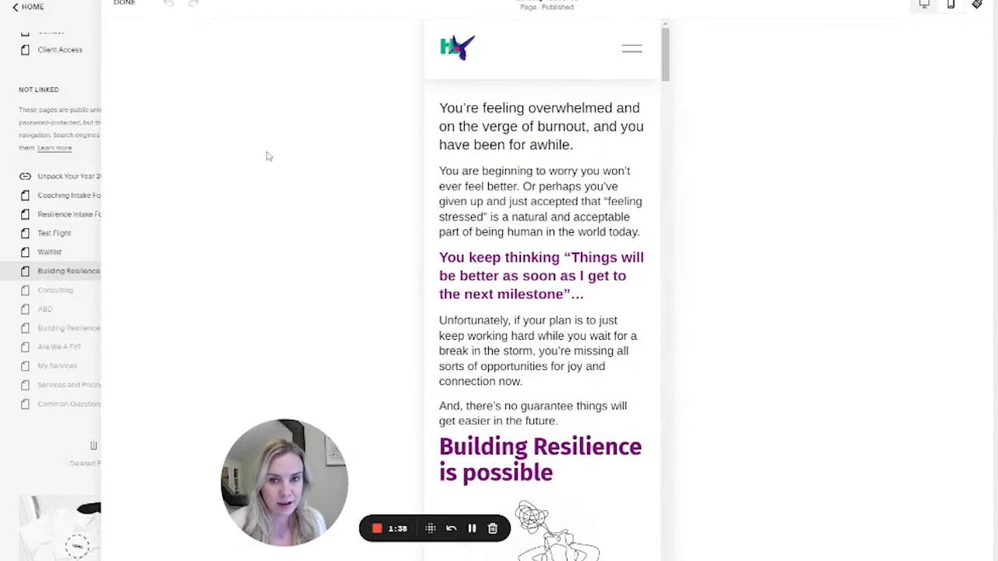
{"action": "left_click", "coordinate": [126, 5]}
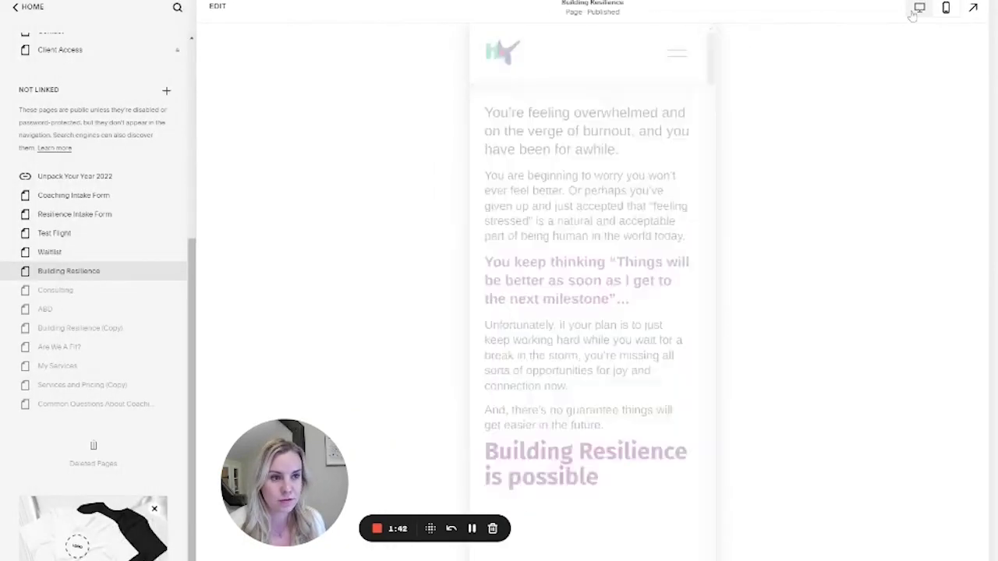
{"action": "left_click", "coordinate": [921, 6]}
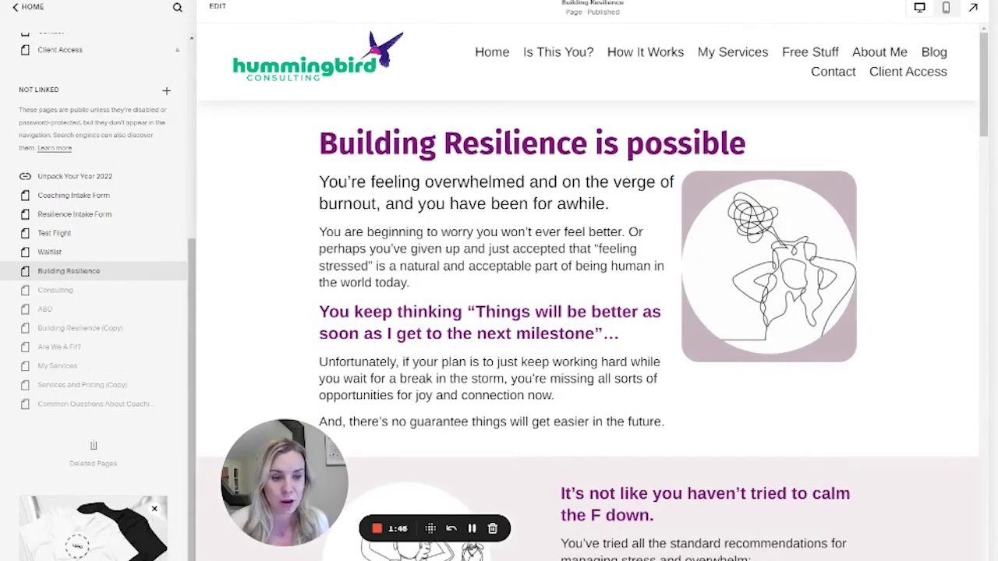
{"action": "left_click", "coordinate": [946, 8]}
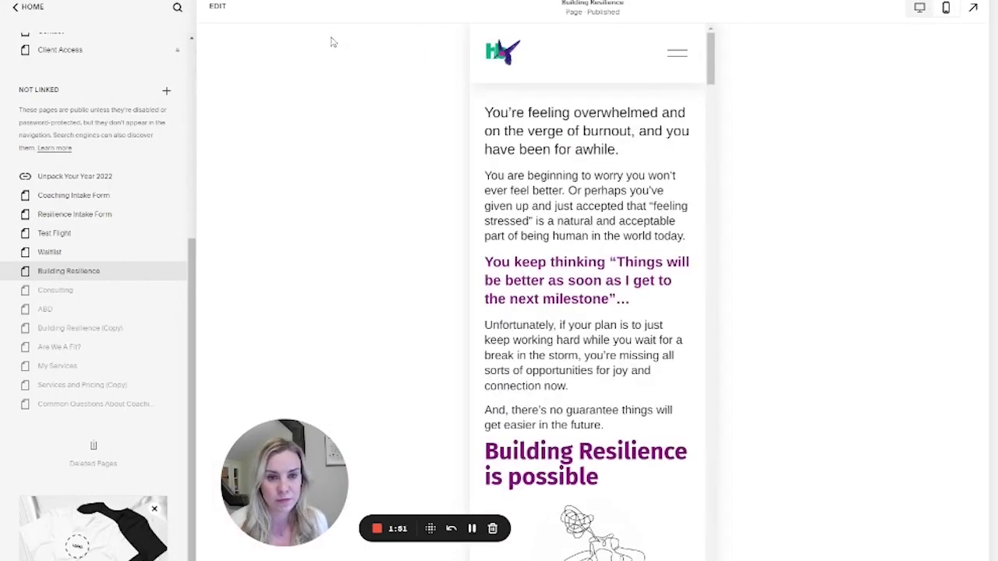
Edit the page in mobile view and place the "Building Resilience is possible" heading above the intro text in the first section
{"action": "left_click", "coordinate": [217, 7]}
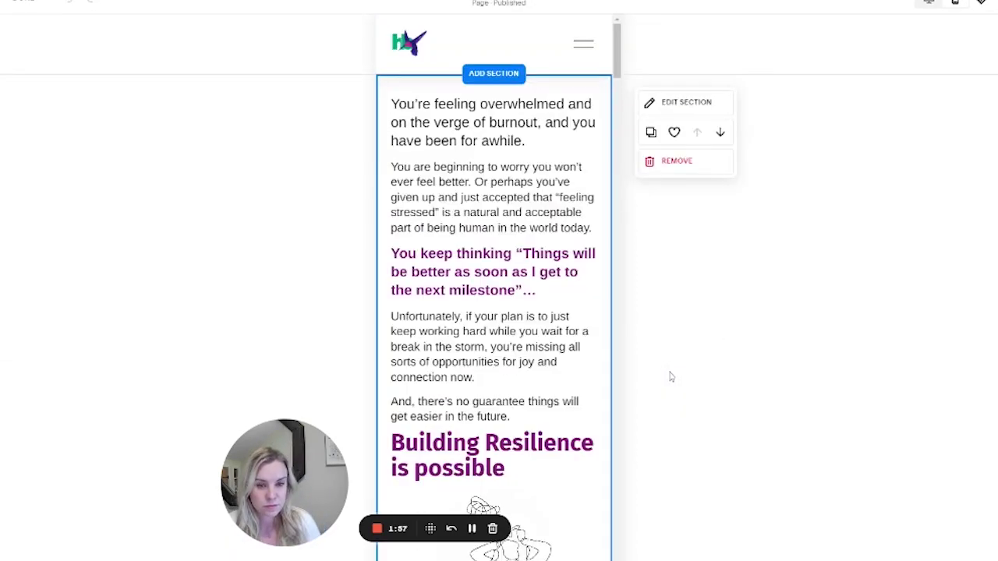
{"action": "scroll", "coordinate": [671, 376], "scroll_direction": "down", "scroll_amount": 4}
{"action": "scroll", "coordinate": [671, 377], "scroll_direction": "up", "scroll_amount": 3}
{"action": "scroll", "coordinate": [669, 377], "scroll_direction": "down", "scroll_amount": 2}
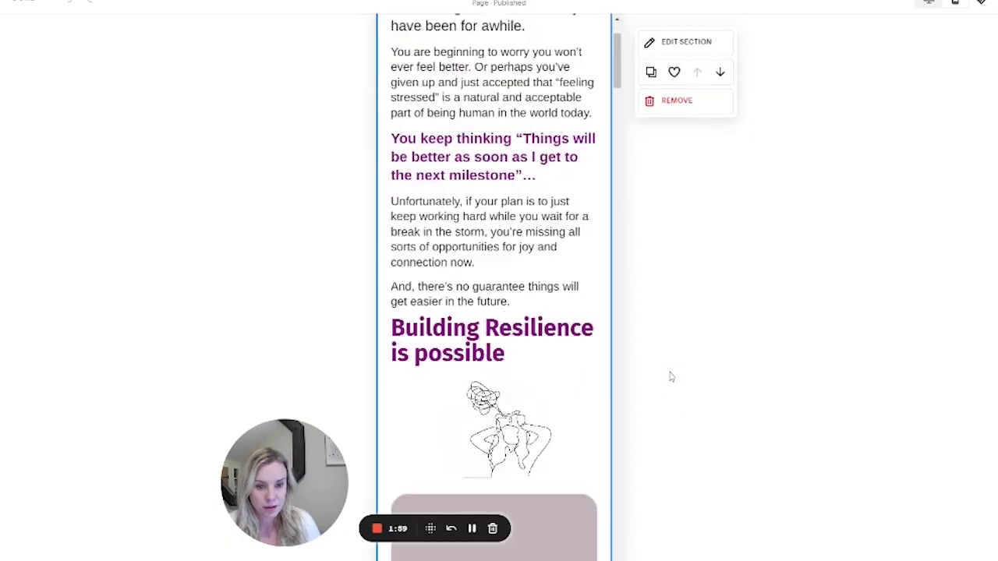
{"action": "scroll", "coordinate": [669, 378], "scroll_direction": "up", "scroll_amount": 2}
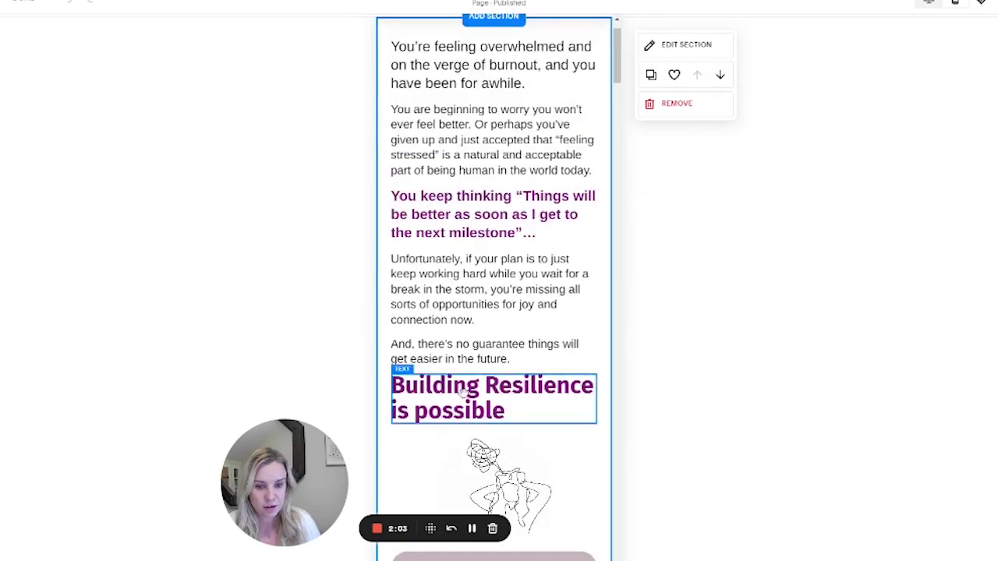
{"action": "left_click_drag", "start_coordinate": [459, 237], "coordinate": [460, 64]}
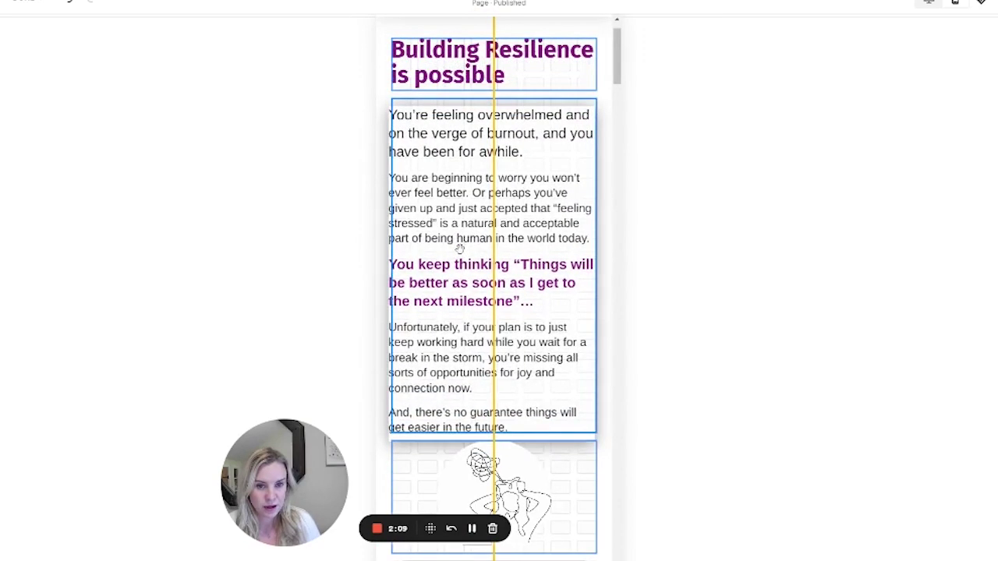
Move the mauve rounded shape up over the line drawing, directly beneath the intro text in the mobile layout
{"action": "scroll", "coordinate": [510, 390], "scroll_direction": "down", "scroll_amount": 3}
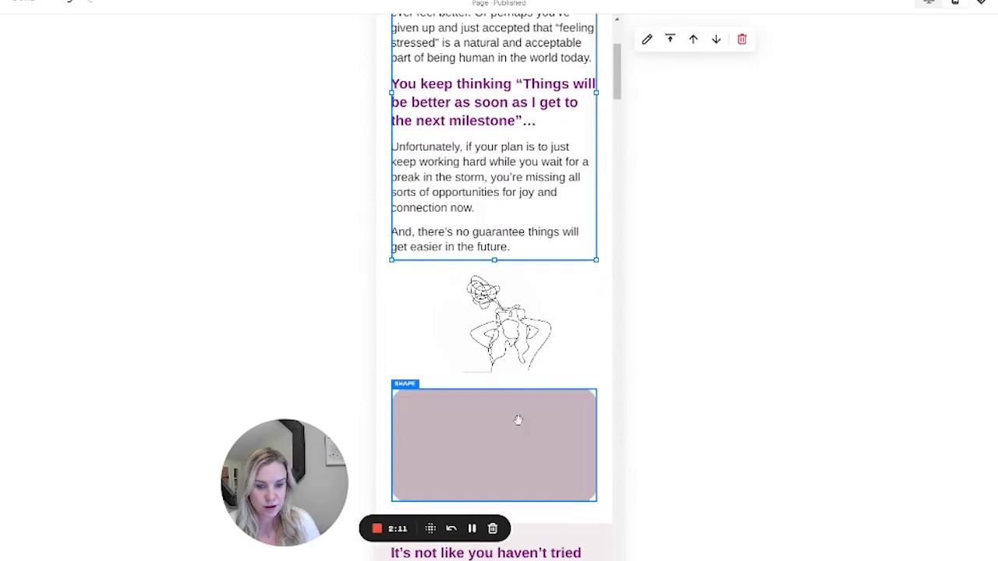
{"action": "left_click_drag", "start_coordinate": [516, 413], "coordinate": [516, 368]}
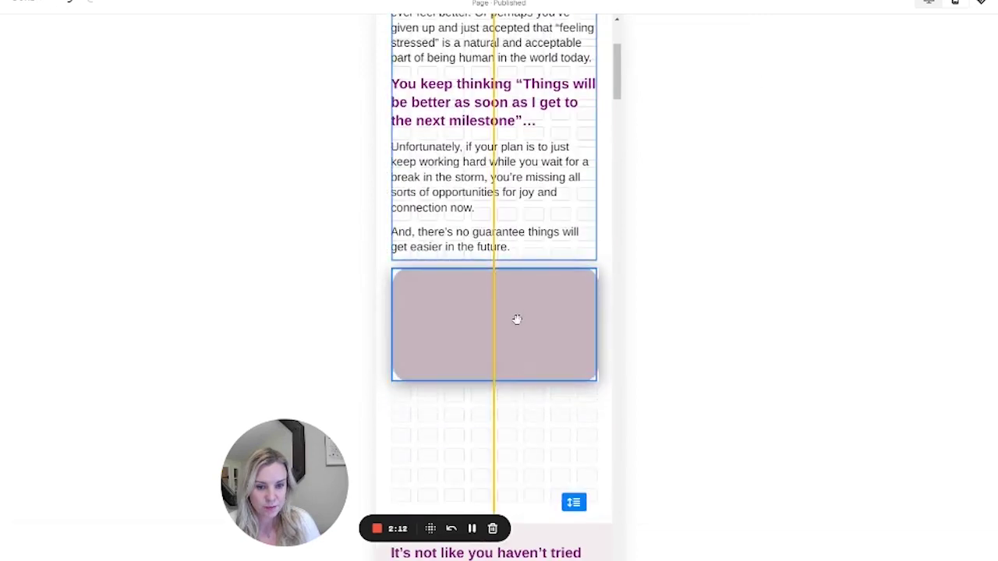
{"action": "left_click_drag", "start_coordinate": [517, 319], "coordinate": [502, 335]}
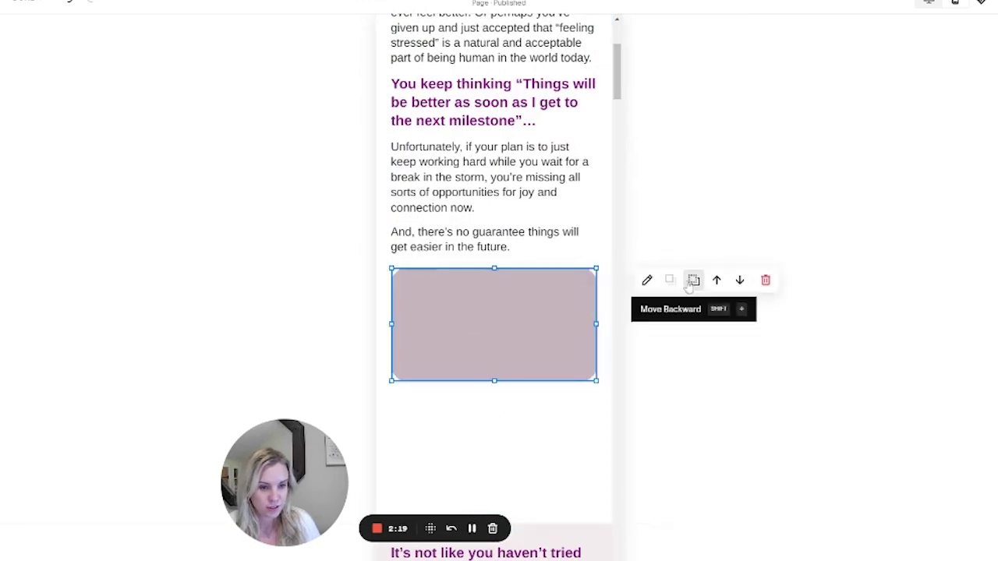
Send the mauve shape behind the line drawing and shorten the first section so it ends just beneath them
{"action": "left_click", "coordinate": [693, 281]}
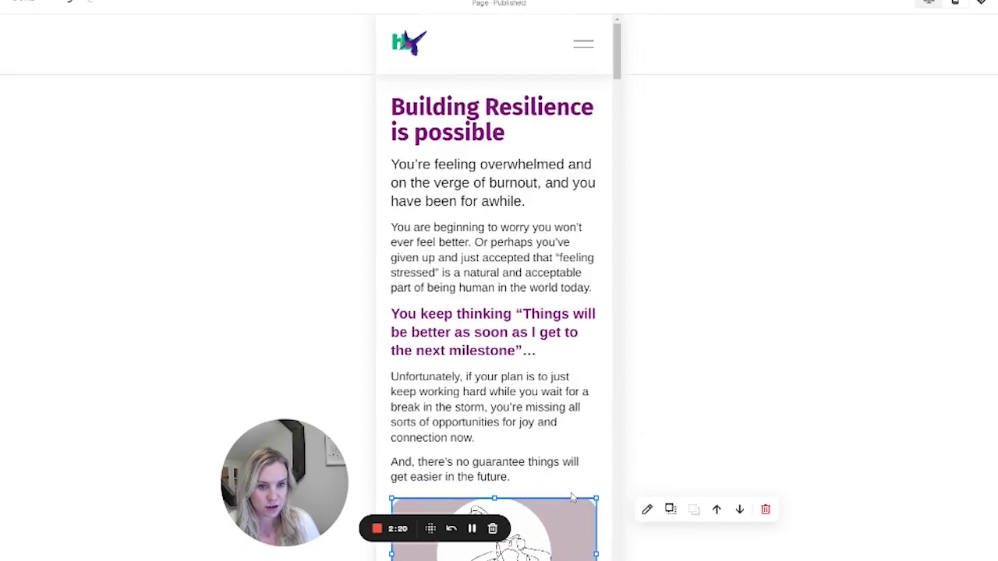
{"action": "left_click", "coordinate": [554, 502]}
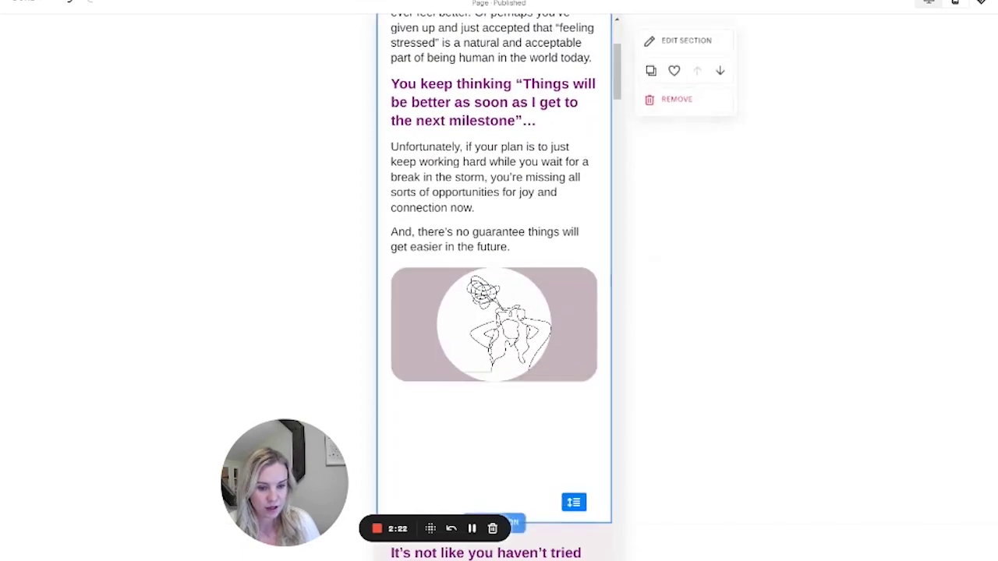
{"action": "left_click_drag", "start_coordinate": [572, 502], "coordinate": [574, 380]}
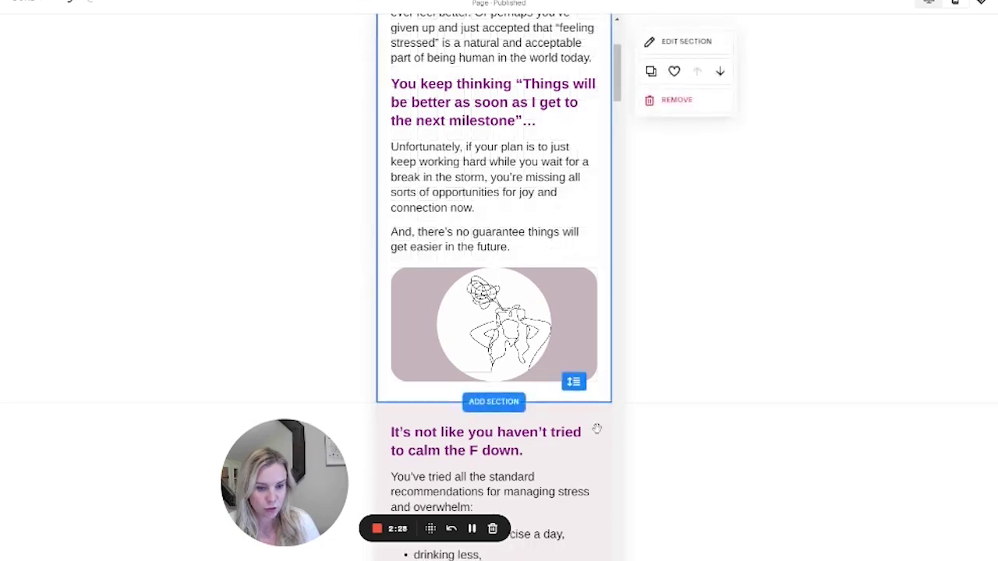
Narrow the multitasking figure image and place it above the "It's not like you haven't tried" text, shifting that text down
{"action": "scroll", "coordinate": [599, 451], "scroll_direction": "down", "scroll_amount": 6}
{"action": "scroll", "coordinate": [600, 450], "scroll_direction": "up", "scroll_amount": 2}
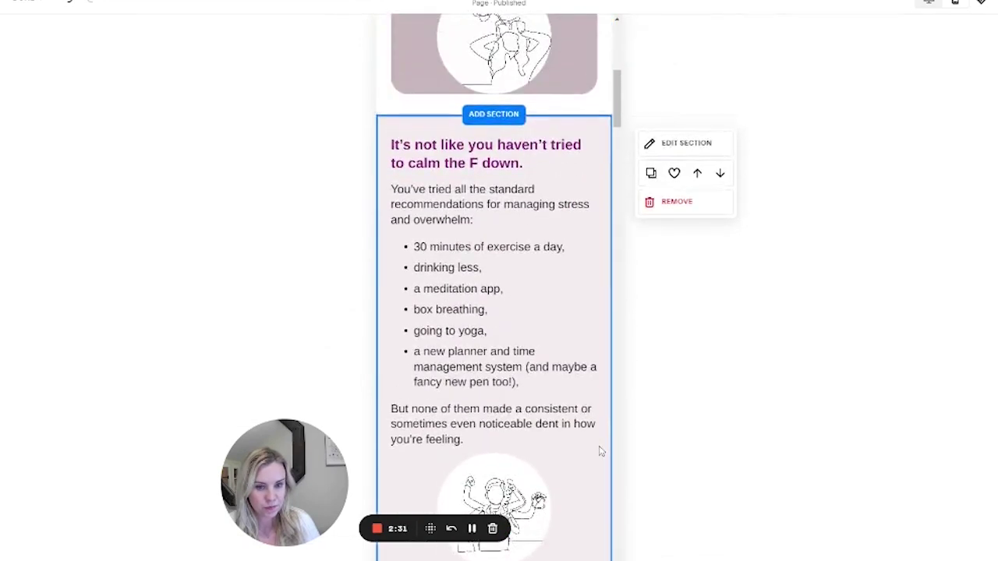
{"action": "left_click_drag", "start_coordinate": [539, 496], "coordinate": [520, 221]}
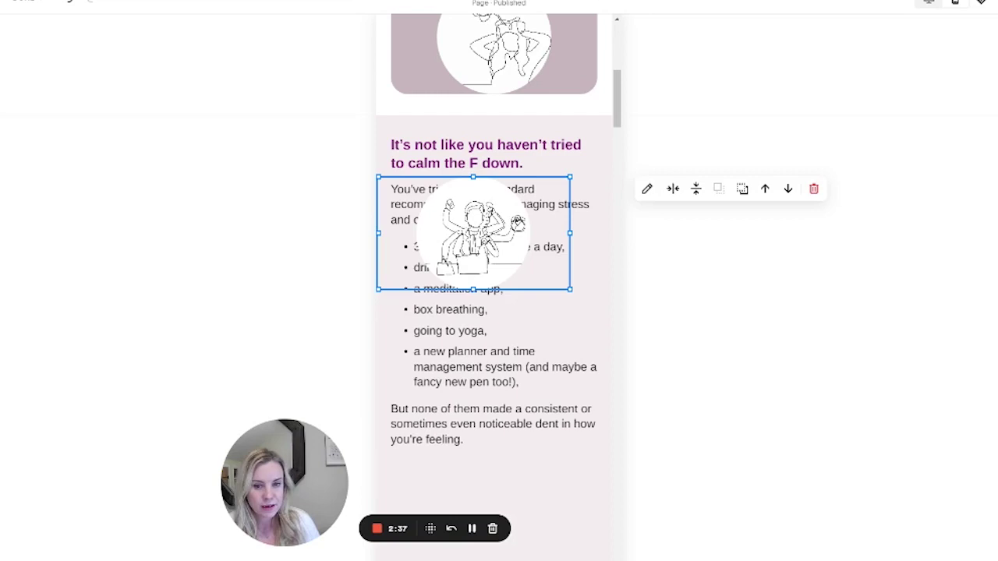
{"action": "left_click_drag", "start_coordinate": [379, 233], "coordinate": [445, 233]}
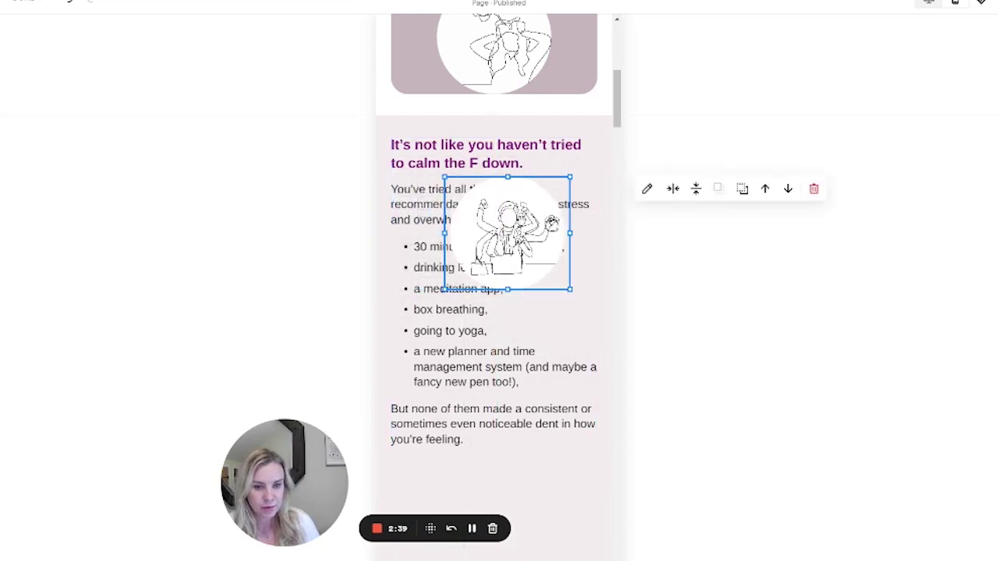
{"action": "left_click_drag", "start_coordinate": [493, 366], "coordinate": [486, 454]}
{"action": "left_click_drag", "start_coordinate": [511, 230], "coordinate": [507, 242]}
Move the yoga pose image up next to the multitasking figure, narrow it, and stagger it slightly lower on the opposite side
{"action": "scroll", "coordinate": [511, 249], "scroll_direction": "down", "scroll_amount": 3}
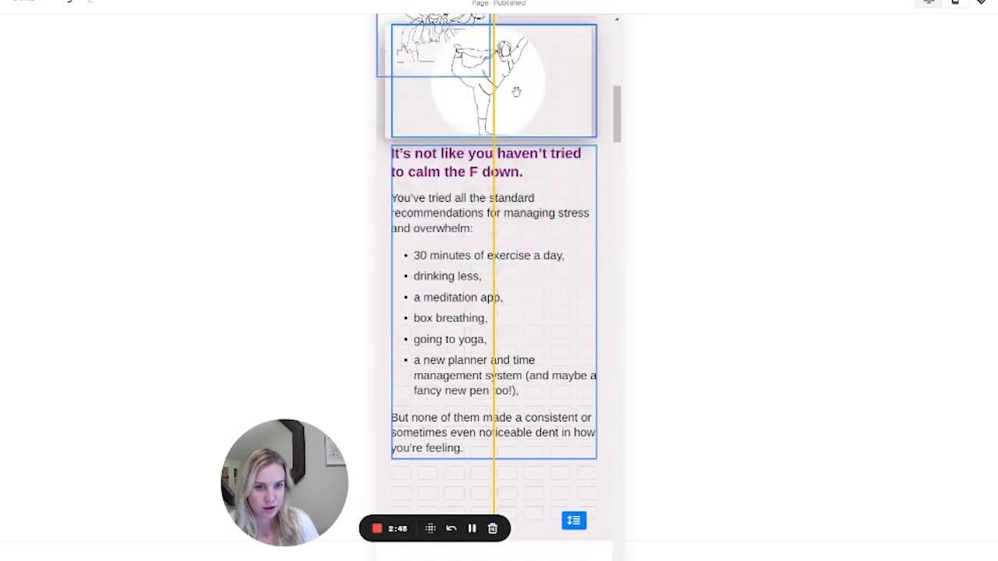
{"action": "scroll", "coordinate": [513, 232], "scroll_direction": "up", "scroll_amount": 3}
{"action": "left_click_drag", "start_coordinate": [514, 278], "coordinate": [530, 296]}
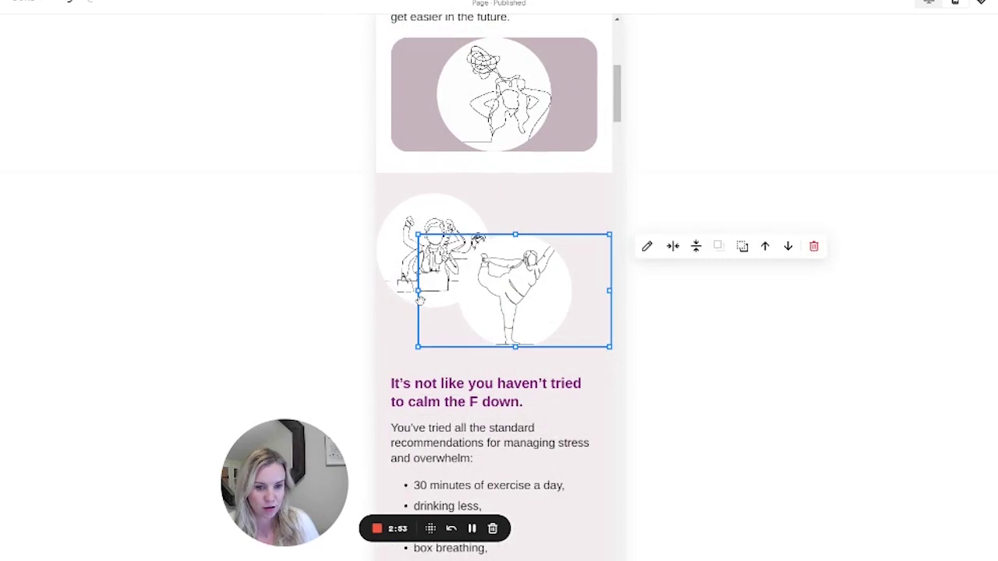
{"action": "left_click_drag", "start_coordinate": [419, 291], "coordinate": [481, 292]}
{"action": "left_click_drag", "start_coordinate": [547, 326], "coordinate": [547, 326]}
Lower the "It's not like you haven't tried" text slightly and shorten its section to remove the empty space underneath
{"action": "scroll", "coordinate": [542, 393], "scroll_direction": "down", "scroll_amount": 5}
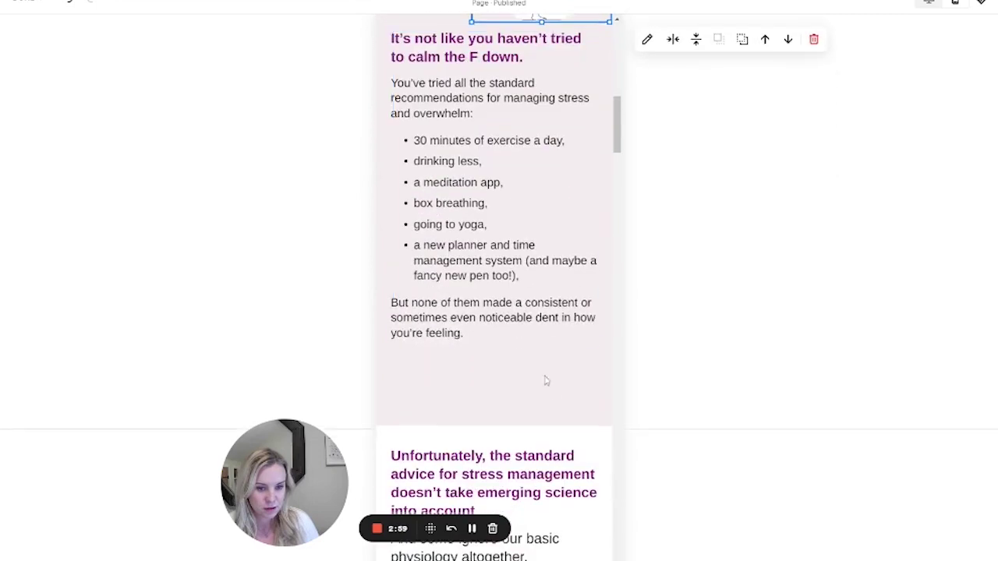
{"action": "left_click_drag", "start_coordinate": [522, 275], "coordinate": [522, 294]}
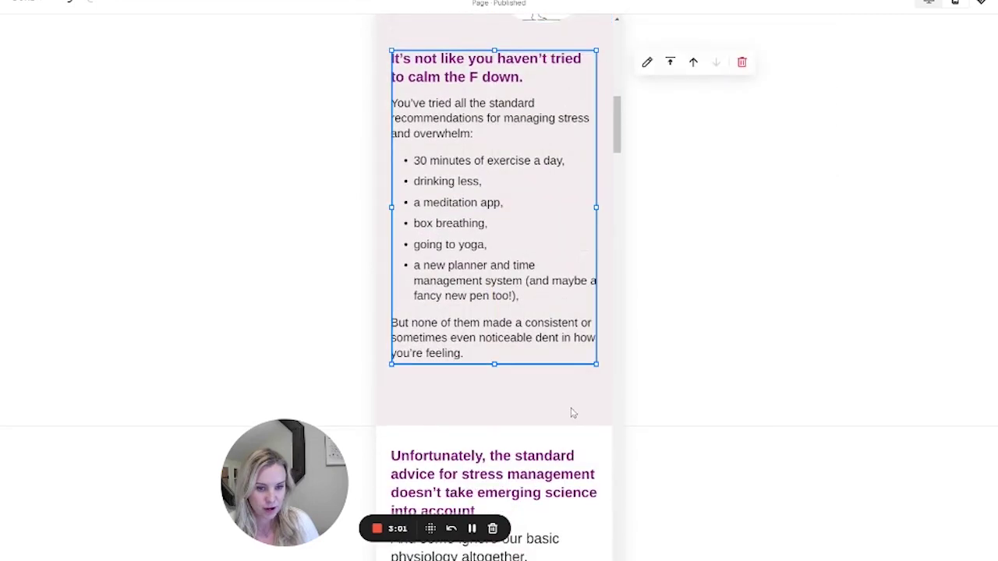
{"action": "left_click", "coordinate": [571, 405]}
{"action": "left_click_drag", "start_coordinate": [571, 404], "coordinate": [574, 376]}
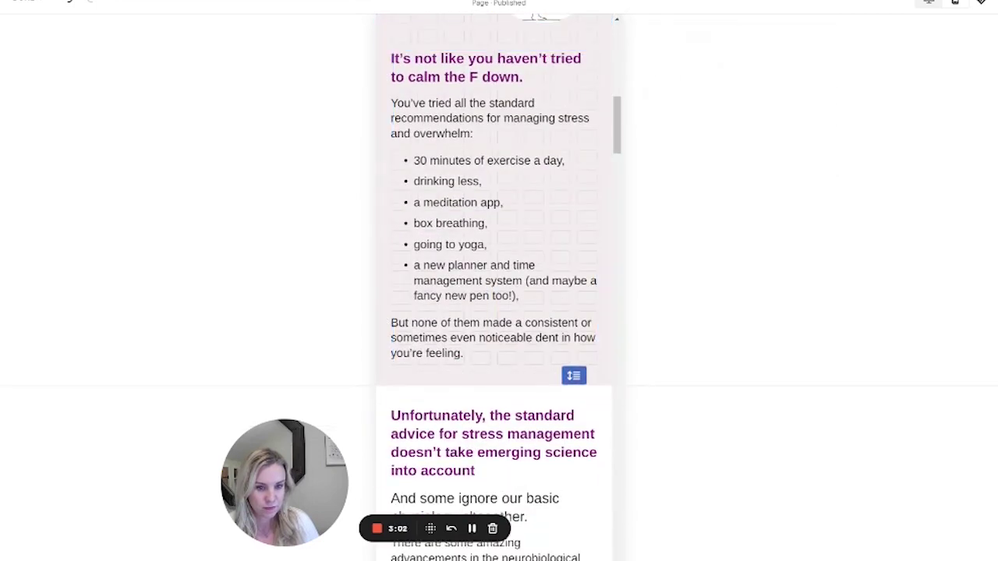
Examine the following mobile sections down to the star icons, checking how the stress and resilience paragraphs, anatomical figure and stars are ordered
{"action": "scroll", "coordinate": [574, 379], "scroll_direction": "up", "scroll_amount": 11}
{"action": "scroll", "coordinate": [574, 379], "scroll_direction": "down", "scroll_amount": 7}
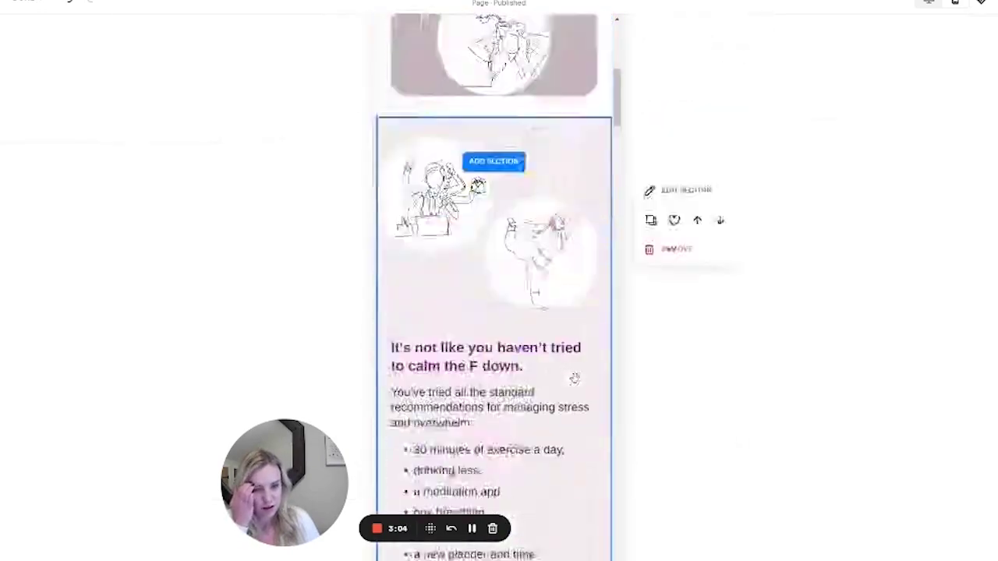
{"action": "scroll", "coordinate": [576, 376], "scroll_direction": "down", "scroll_amount": 5}
{"action": "scroll", "coordinate": [579, 374], "scroll_direction": "down", "scroll_amount": 3}
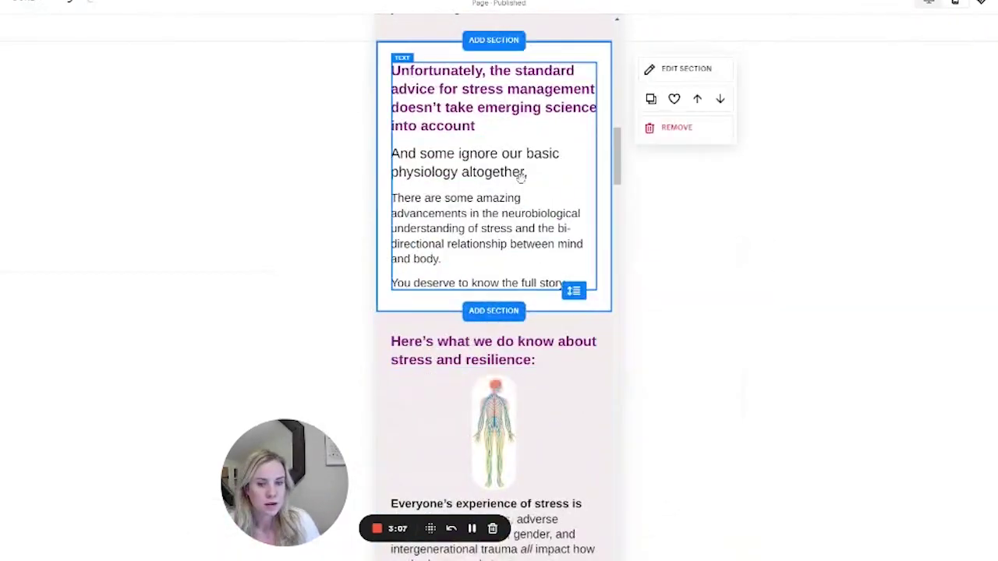
{"action": "scroll", "coordinate": [541, 292], "scroll_direction": "down", "scroll_amount": 3}
{"action": "scroll", "coordinate": [546, 292], "scroll_direction": "down", "scroll_amount": 3}
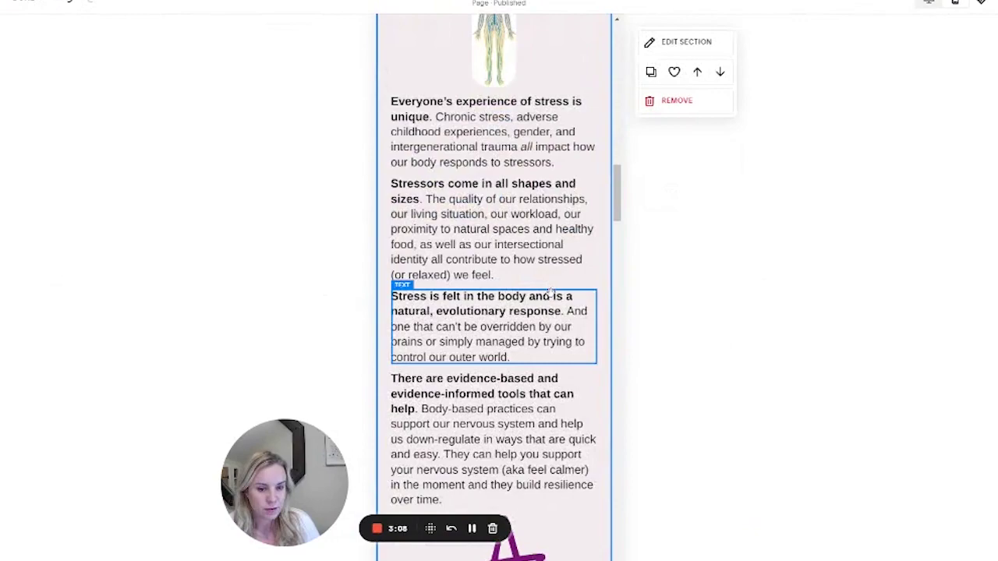
{"action": "scroll", "coordinate": [550, 293], "scroll_direction": "up", "scroll_amount": 5}
{"action": "left_click", "coordinate": [492, 448]}
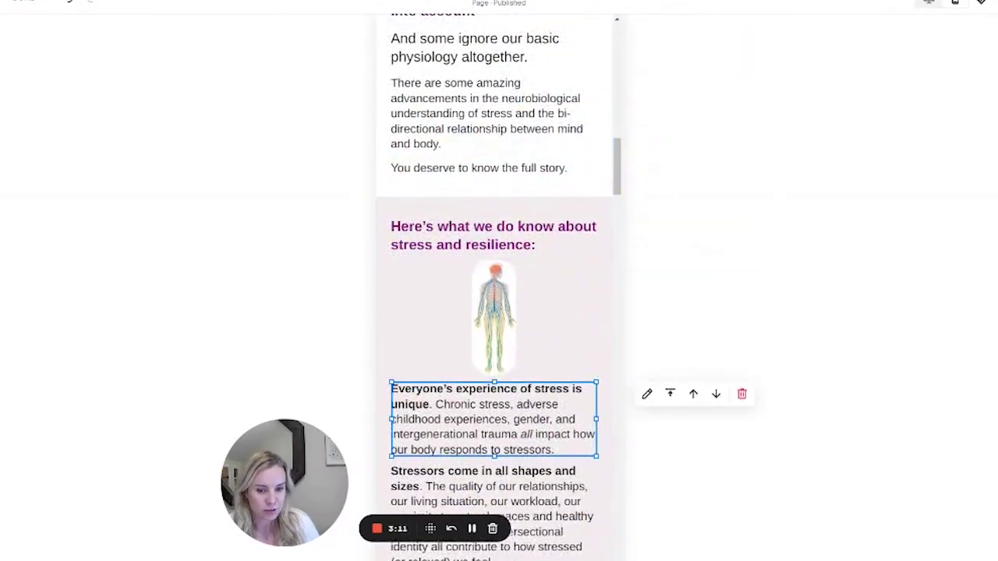
{"action": "scroll", "coordinate": [538, 351], "scroll_direction": "down", "scroll_amount": 10}
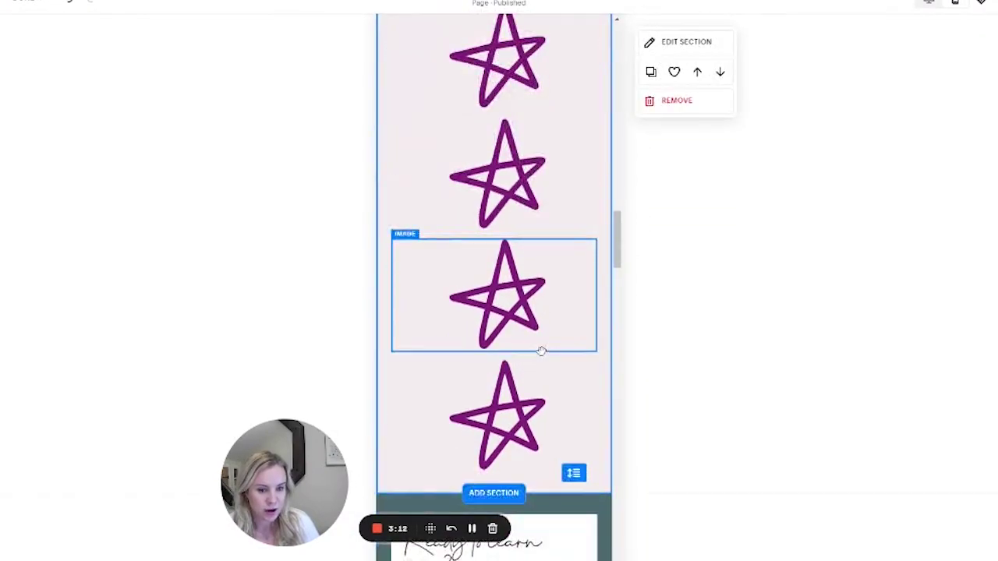
{"action": "scroll", "coordinate": [541, 352], "scroll_direction": "up", "scroll_amount": 3}
{"action": "scroll", "coordinate": [542, 366], "scroll_direction": "up", "scroll_amount": 5}
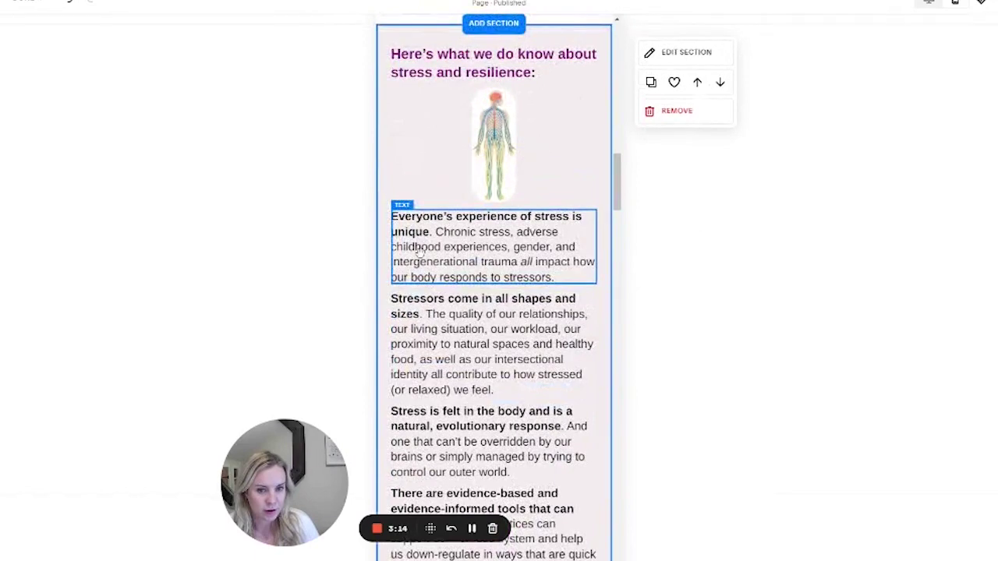
Narrow the "Stressors come in all shapes and sizes" paragraph beneath the anatomical figure and place the "Everyone's experience" paragraph below it
{"action": "left_click", "coordinate": [418, 250]}
{"action": "left_click_drag", "start_coordinate": [418, 250], "coordinate": [418, 267]}
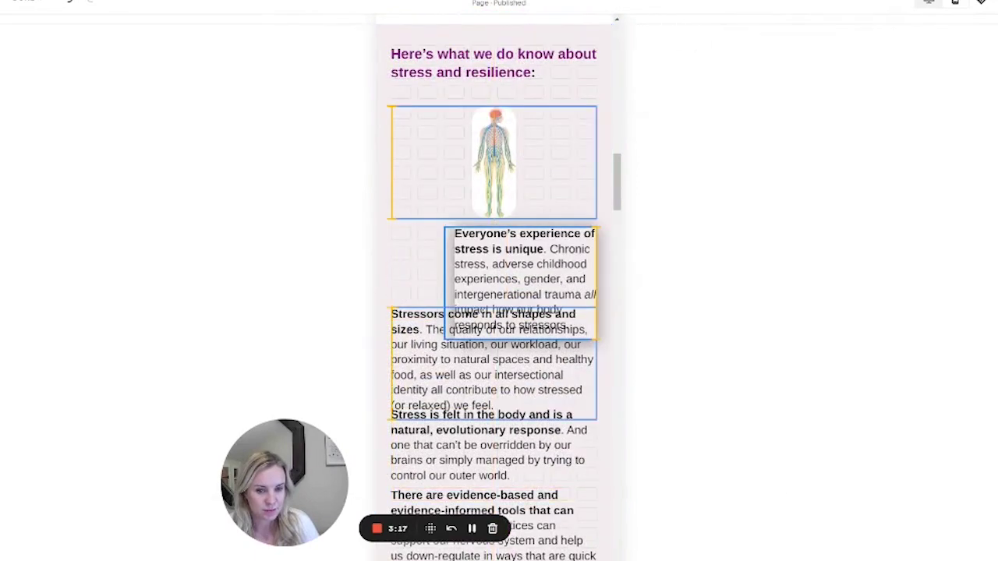
{"action": "left_click_drag", "start_coordinate": [452, 244], "coordinate": [452, 249]}
{"action": "scroll", "coordinate": [494, 297], "scroll_direction": "up", "scroll_amount": 1}
{"action": "mouse_move", "coordinate": [506, 353]}
{"action": "left_mouse_down"}
{"action": "mouse_move", "coordinate": [499, 453]}
{"action": "mouse_move", "coordinate": [499, 356]}
{"action": "left_mouse_up"}
{"action": "left_click_drag", "start_coordinate": [425, 337], "coordinate": [428, 448]}
Move the "There are evidence-based", "Stress is felt in the body" and "Everyone's experience" paragraphs further down so they no longer overlap
{"action": "scroll", "coordinate": [433, 433], "scroll_direction": "down", "scroll_amount": 4}
{"action": "left_click_drag", "start_coordinate": [486, 484], "coordinate": [499, 509]}
{"action": "left_click_drag", "start_coordinate": [495, 329], "coordinate": [509, 460]}
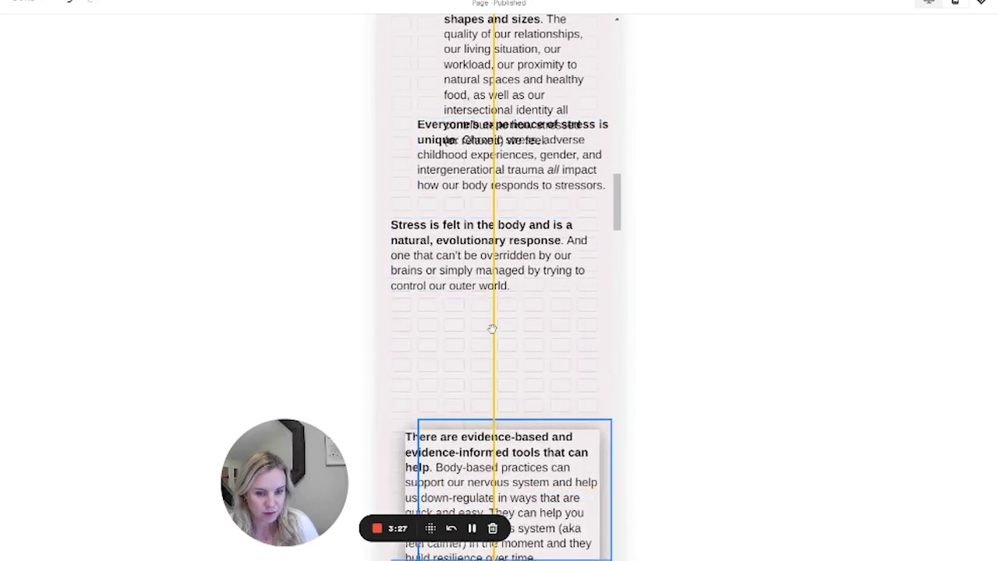
{"action": "left_click_drag", "start_coordinate": [495, 283], "coordinate": [496, 365]}
{"action": "scroll", "coordinate": [497, 240], "scroll_direction": "up", "scroll_amount": 2}
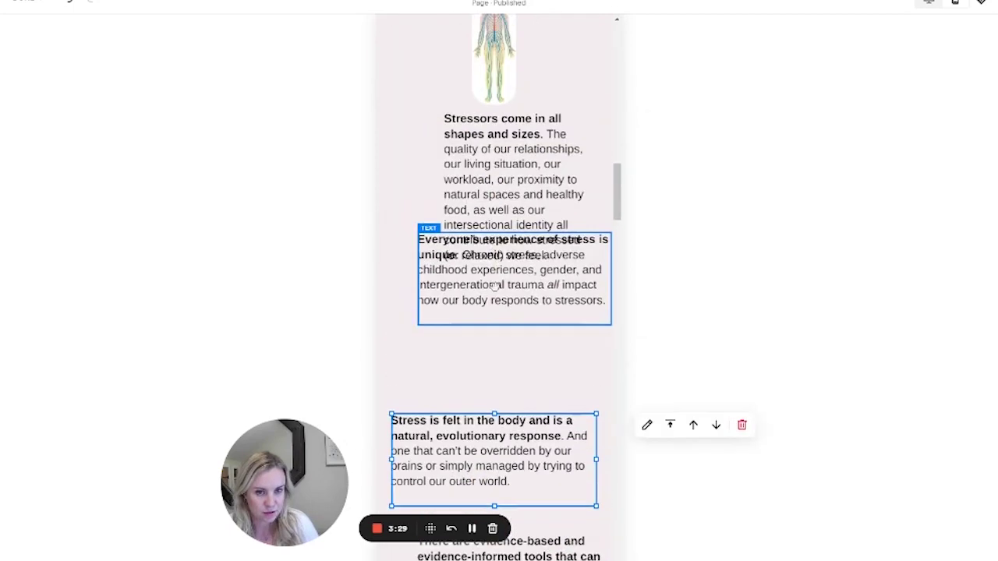
{"action": "left_click_drag", "start_coordinate": [493, 287], "coordinate": [494, 344]}
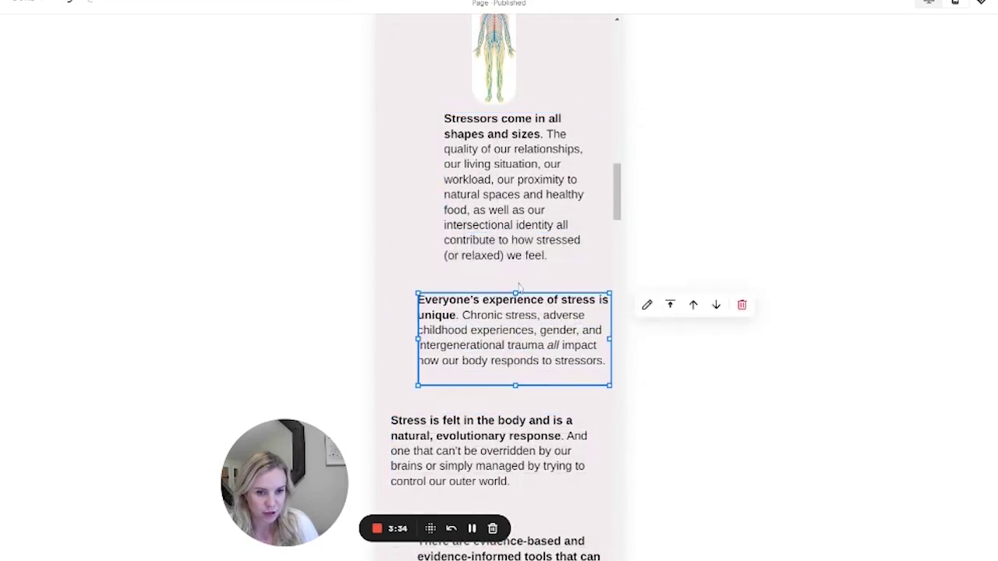
Resize the "Everyone's experience of stress is unique" paragraph to match the indent and width of the "Stressors" paragraph
{"action": "double_click", "coordinate": [513, 316]}
{"action": "left_click_drag", "start_coordinate": [514, 316], "coordinate": [503, 303]}
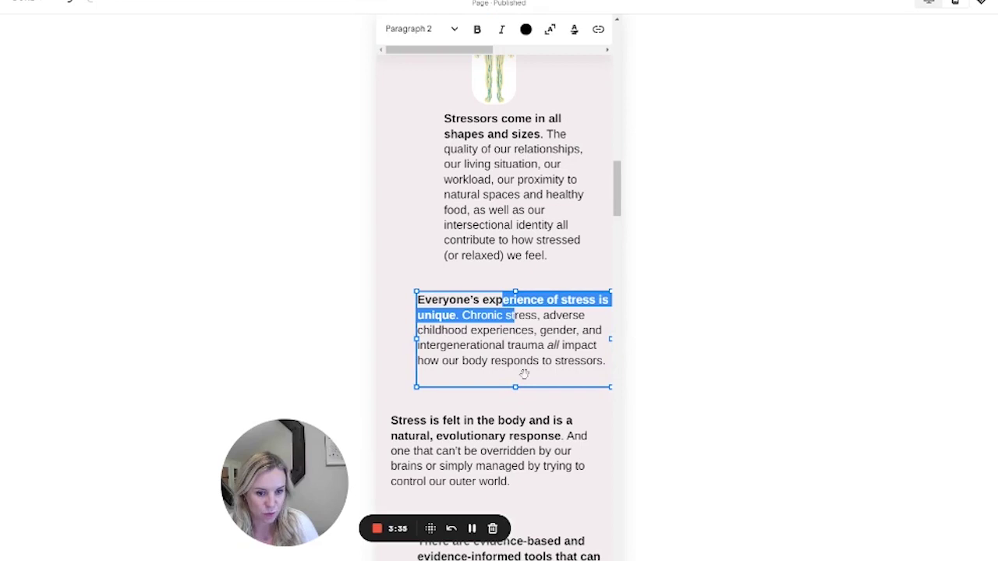
{"action": "left_click_drag", "start_coordinate": [524, 374], "coordinate": [551, 288]}
{"action": "left_click_drag", "start_coordinate": [390, 339], "coordinate": [441, 341]}
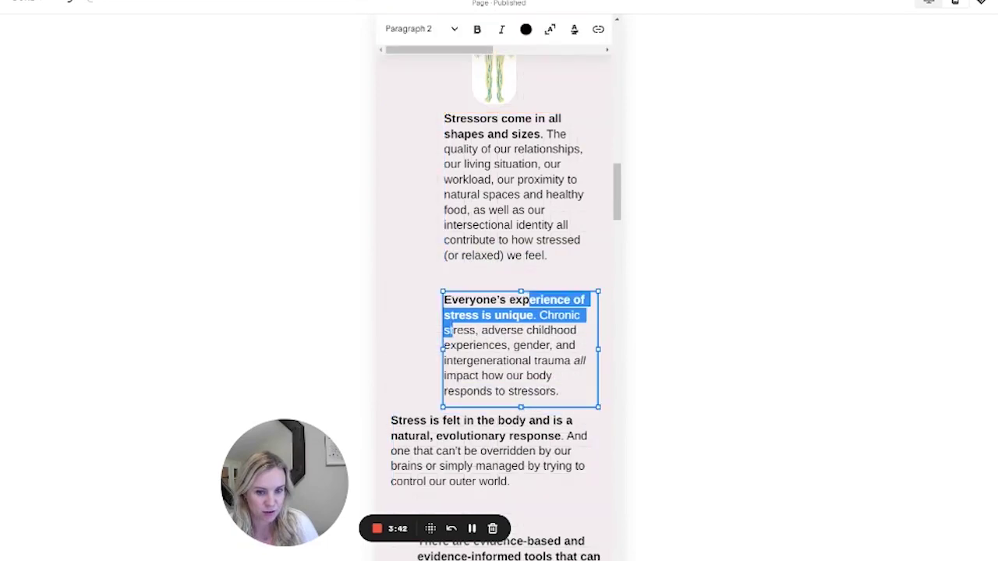
Lower the "There are evidence-based" and "Stress is felt in the body" paragraphs, and indent the latter to align with those above
{"action": "scroll", "coordinate": [508, 334], "scroll_direction": "down", "scroll_amount": 3}
{"action": "left_click_drag", "start_coordinate": [508, 333], "coordinate": [506, 414]}
{"action": "left_click_drag", "start_coordinate": [502, 232], "coordinate": [501, 265]}
{"action": "left_click_drag", "start_coordinate": [391, 249], "coordinate": [445, 256]}
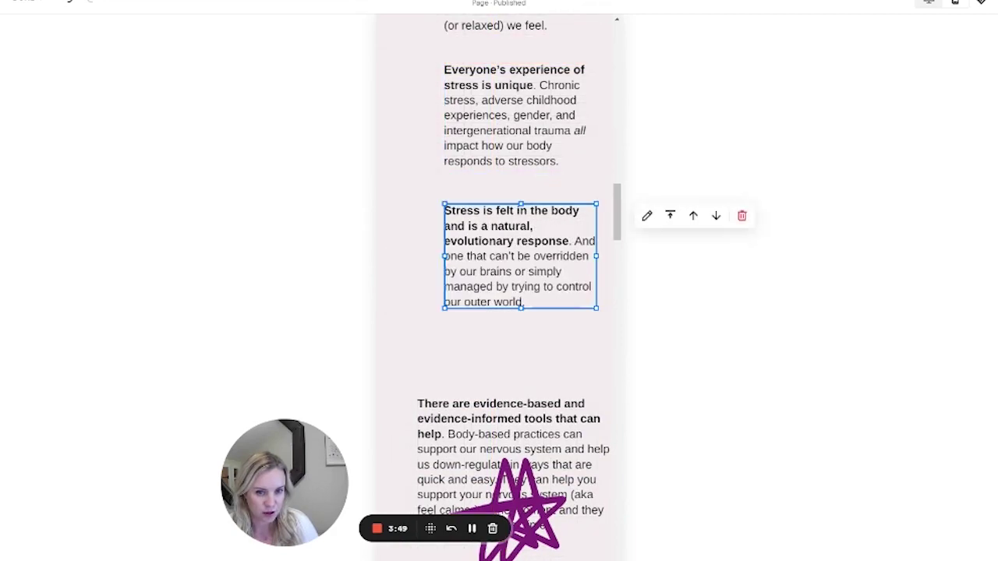
Narrow the anatomical figure and the "Here's what we do know" heading so they sit side by side atop the section
{"action": "scroll", "coordinate": [499, 312], "scroll_direction": "up", "scroll_amount": 2}
{"action": "scroll", "coordinate": [499, 312], "scroll_direction": "down", "scroll_amount": 4}
{"action": "scroll", "coordinate": [499, 312], "scroll_direction": "up", "scroll_amount": 10}
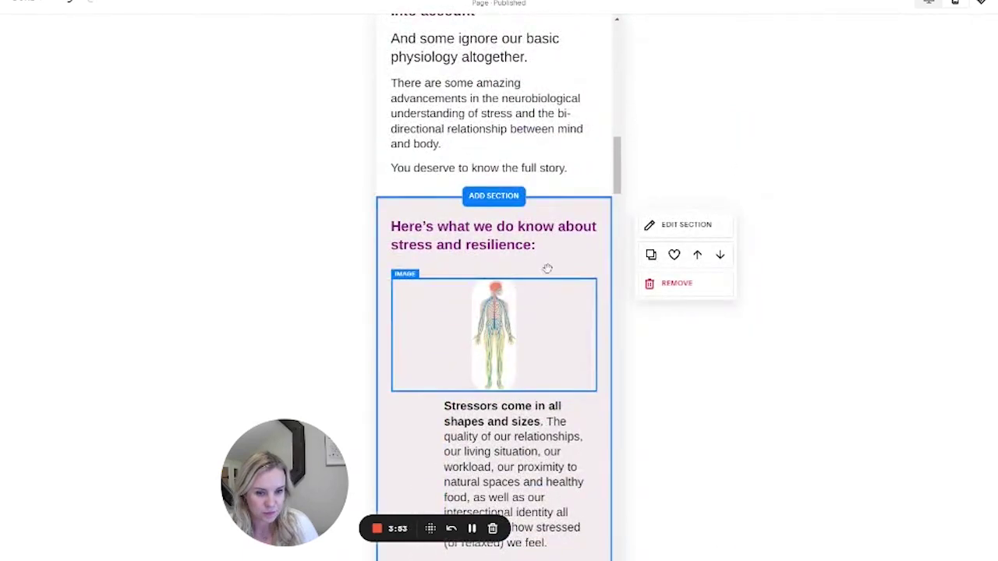
{"action": "left_click_drag", "start_coordinate": [548, 269], "coordinate": [548, 268]}
{"action": "left_click_drag", "start_coordinate": [461, 276], "coordinate": [553, 269]}
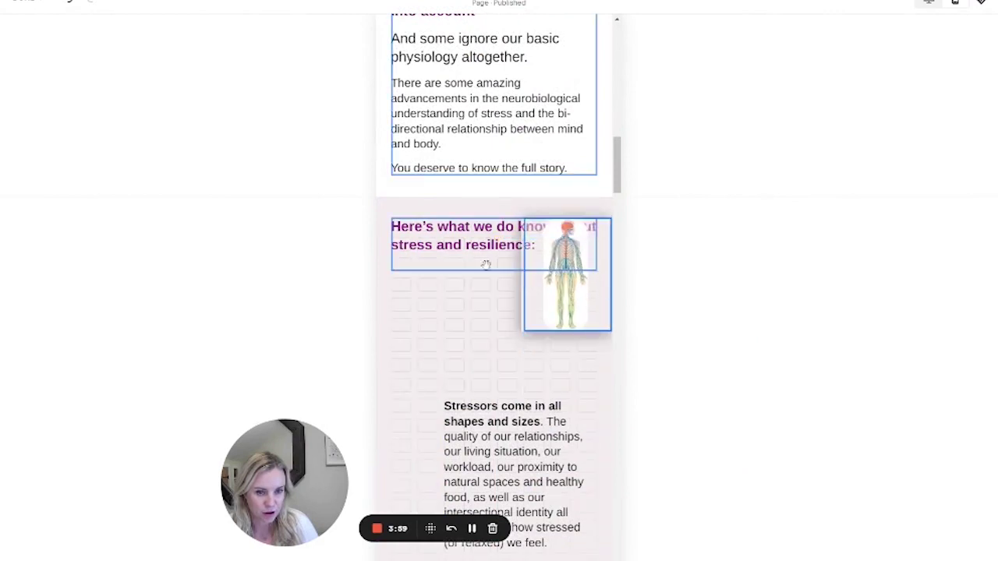
{"action": "left_click_drag", "start_coordinate": [472, 247], "coordinate": [472, 267]}
{"action": "left_click_drag", "start_coordinate": [596, 244], "coordinate": [539, 254]}
Move the "Stressors" and "Everyone's experience" paragraphs up to close the gaps beneath the heading and anatomical figure
{"action": "scroll", "coordinate": [545, 333], "scroll_direction": "up", "scroll_amount": 2}
{"action": "scroll", "coordinate": [546, 327], "scroll_direction": "down", "scroll_amount": 5}
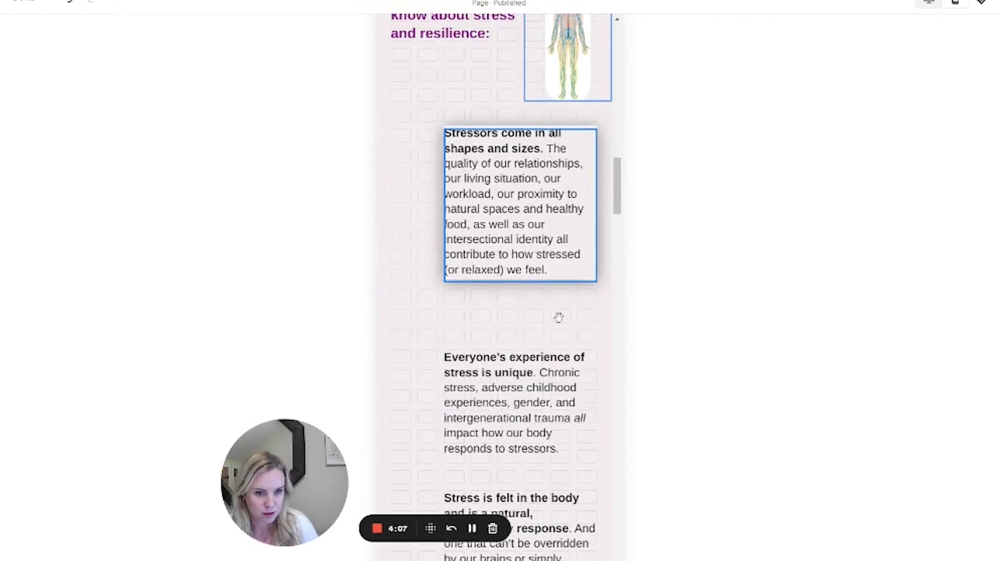
{"action": "left_click_drag", "start_coordinate": [548, 383], "coordinate": [551, 221]}
{"action": "scroll", "coordinate": [545, 374], "scroll_direction": "up", "scroll_amount": 3}
Raise the "There are evidence-based" paragraph under the "Stress is felt" one and indent it to the same starting edge
{"action": "scroll", "coordinate": [542, 361], "scroll_direction": "down", "scroll_amount": 6}
{"action": "scroll", "coordinate": [550, 366], "scroll_direction": "down", "scroll_amount": 3}
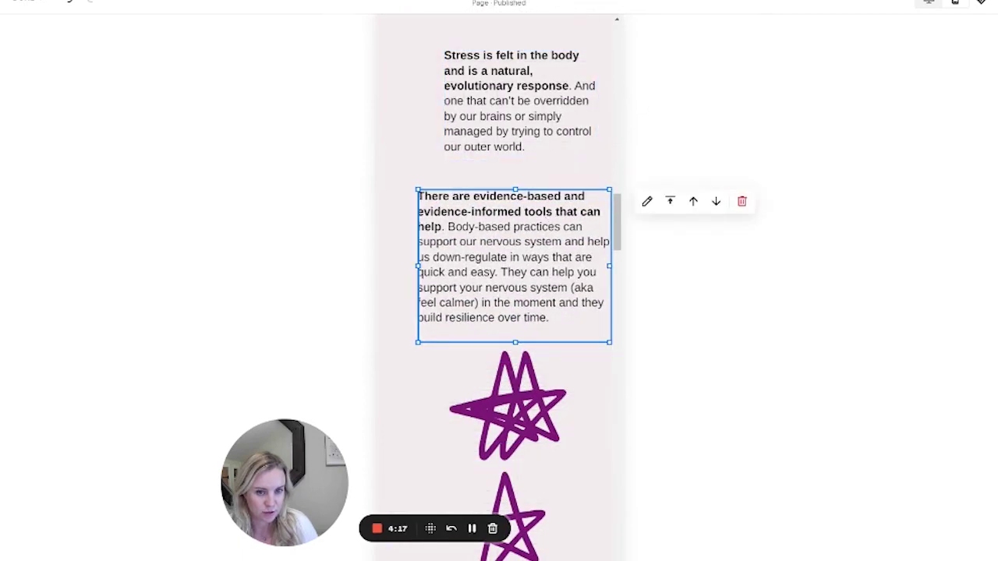
{"action": "left_click_drag", "start_coordinate": [418, 266], "coordinate": [448, 267]}
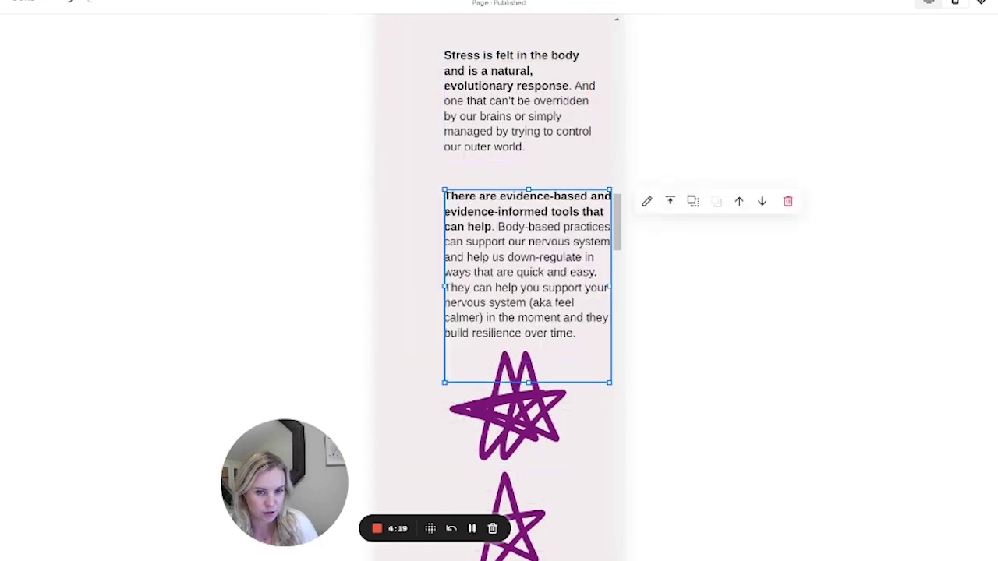
Shrink a purple star icon and place it in the empty margin beside the "Stressors come in all shapes and sizes" paragraph
{"action": "left_click_drag", "start_coordinate": [503, 400], "coordinate": [489, 300]}
{"action": "left_click_drag", "start_coordinate": [570, 307], "coordinate": [429, 164]}
{"action": "scroll", "coordinate": [462, 179], "scroll_direction": "up", "scroll_amount": 4}
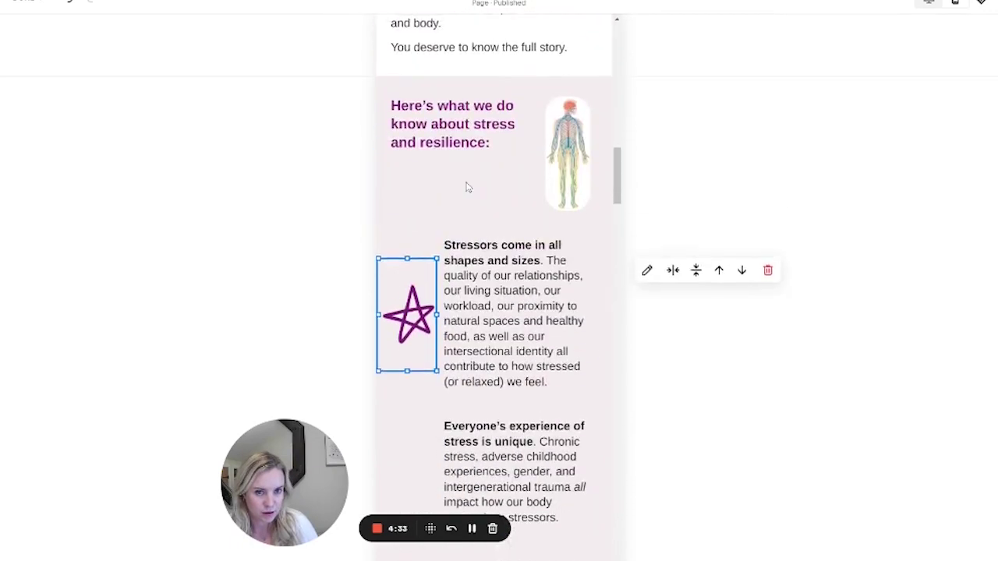
Make the "Here's what we do know" heading block taller and wider, and shift its text lower beside the anatomical figure
{"action": "left_click", "coordinate": [451, 232]}
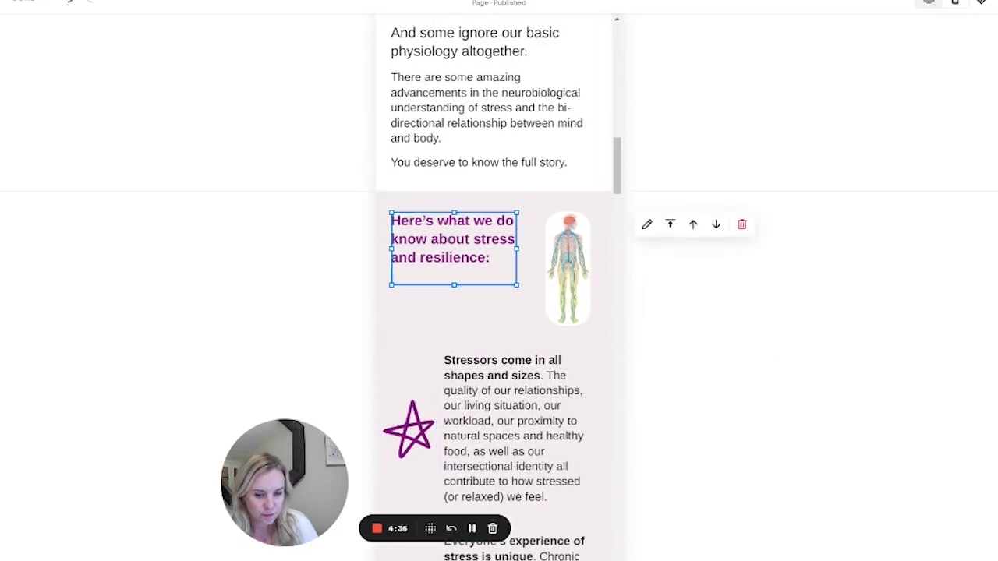
{"action": "left_click_drag", "start_coordinate": [454, 286], "coordinate": [454, 315]}
{"action": "left_click_drag", "start_coordinate": [450, 236], "coordinate": [451, 234]}
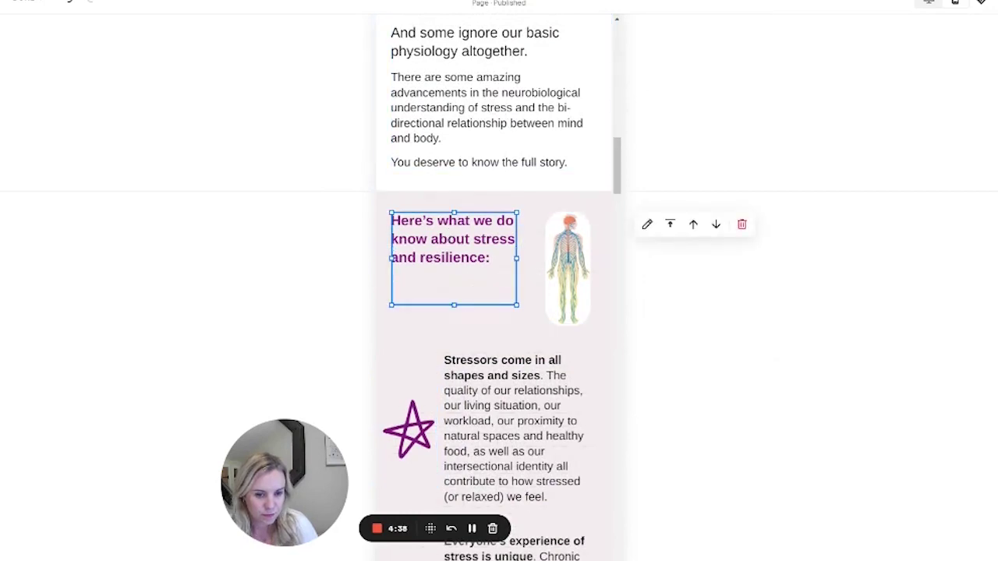
{"action": "left_click_drag", "start_coordinate": [516, 258], "coordinate": [544, 259]}
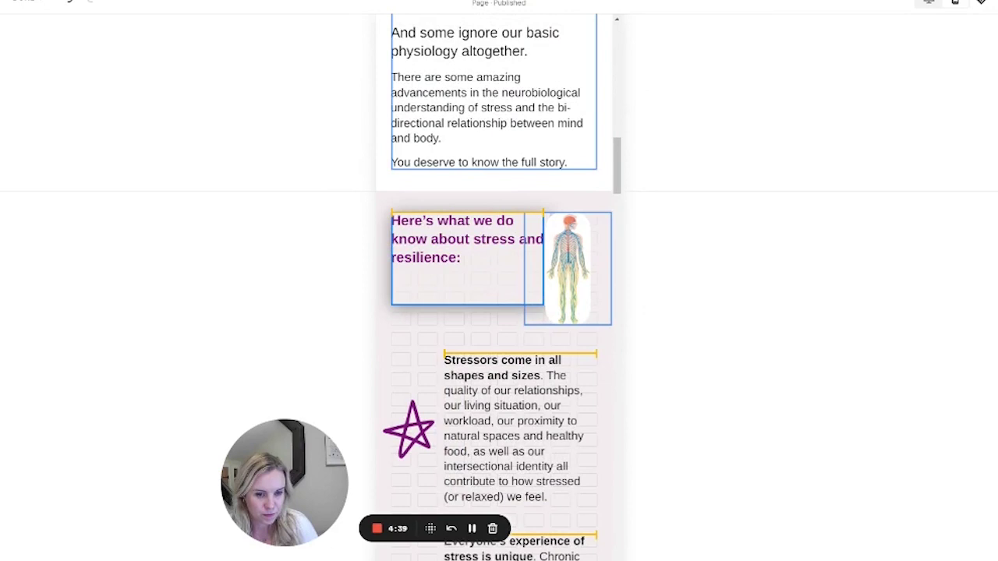
{"action": "left_click_drag", "start_coordinate": [450, 234], "coordinate": [450, 234]}
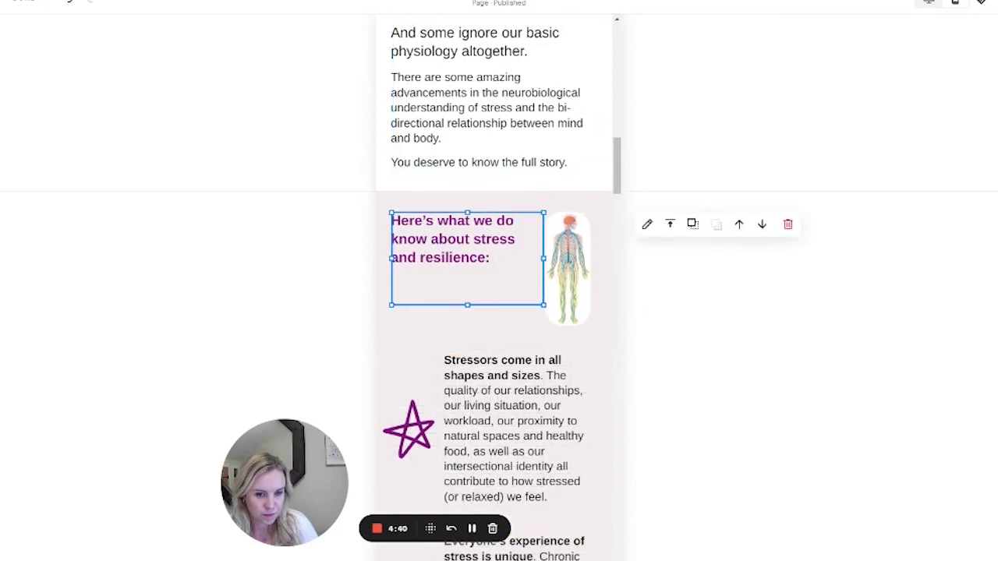
{"action": "left_click", "coordinate": [457, 239]}
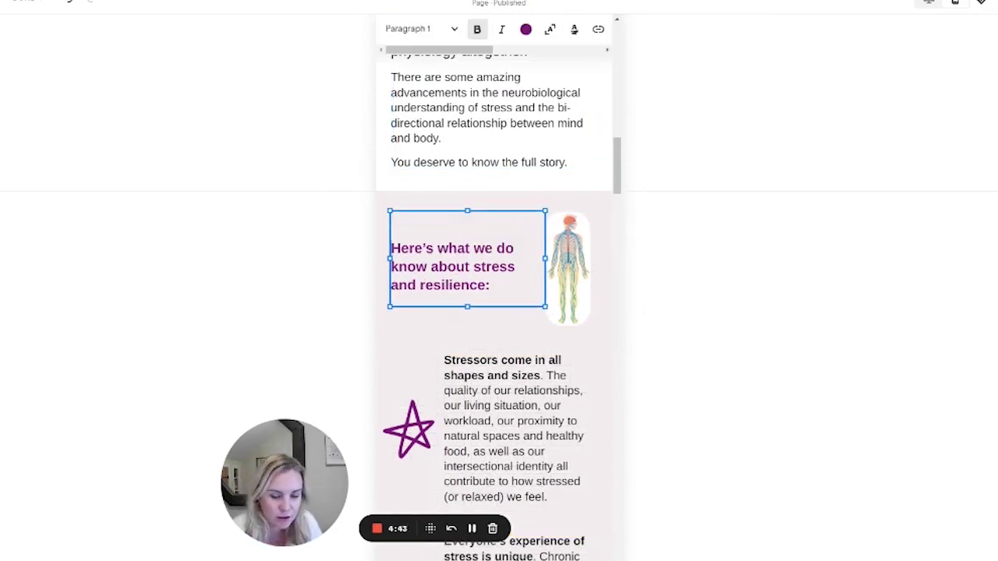
Delete the blank line above the "Here's what we do know" heading text and move its block lower beside the anatomical figure
{"action": "left_click_drag", "start_coordinate": [467, 211], "coordinate": [459, 211]}
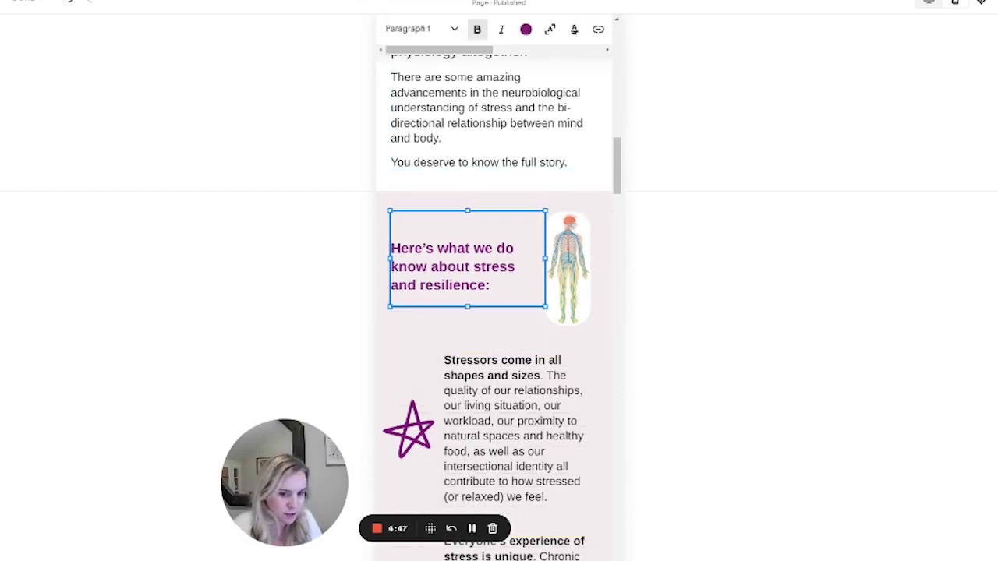
{"action": "key", "text": "BackSpace"}
{"action": "left_click_drag", "start_coordinate": [457, 277], "coordinate": [458, 277]}
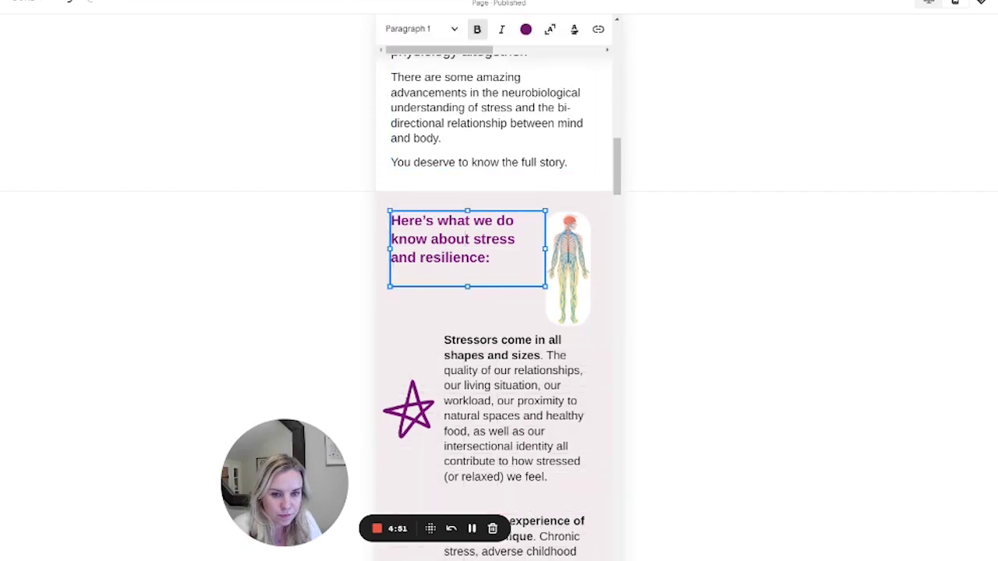
{"action": "key", "text": "Escape"}
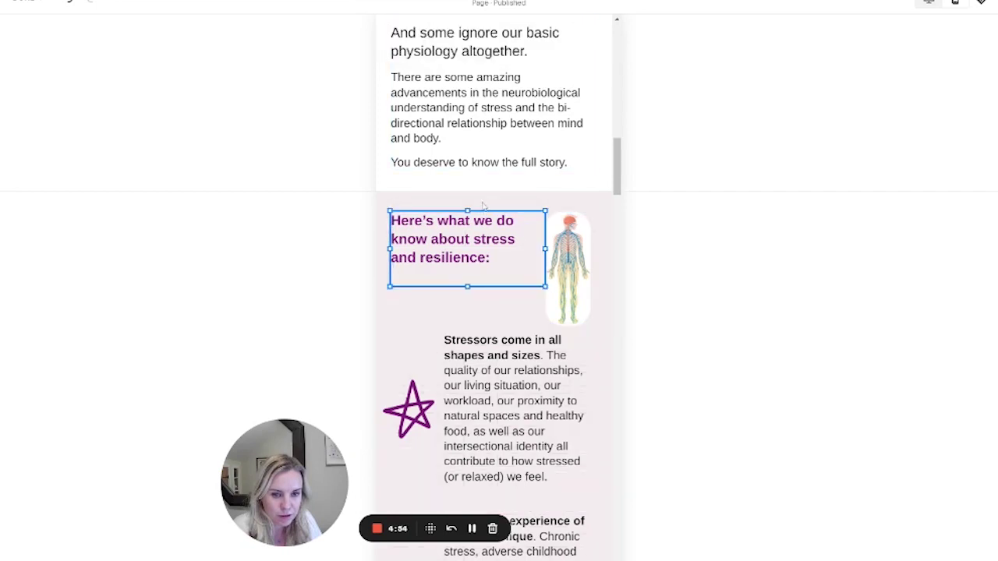
{"action": "left_click", "coordinate": [483, 207]}
{"action": "left_click", "coordinate": [474, 232]}
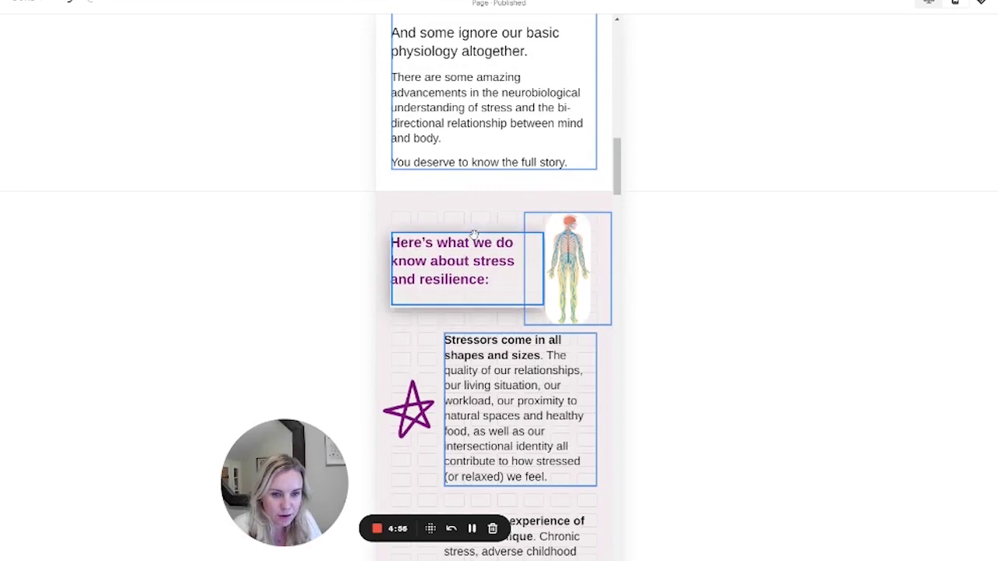
Shrink a second purple star and place it in the margin beside the "Everyone's experience of stress is unique" paragraph
{"action": "scroll", "coordinate": [516, 267], "scroll_direction": "down", "scroll_amount": 3}
{"action": "scroll", "coordinate": [516, 267], "scroll_direction": "down", "scroll_amount": 6}
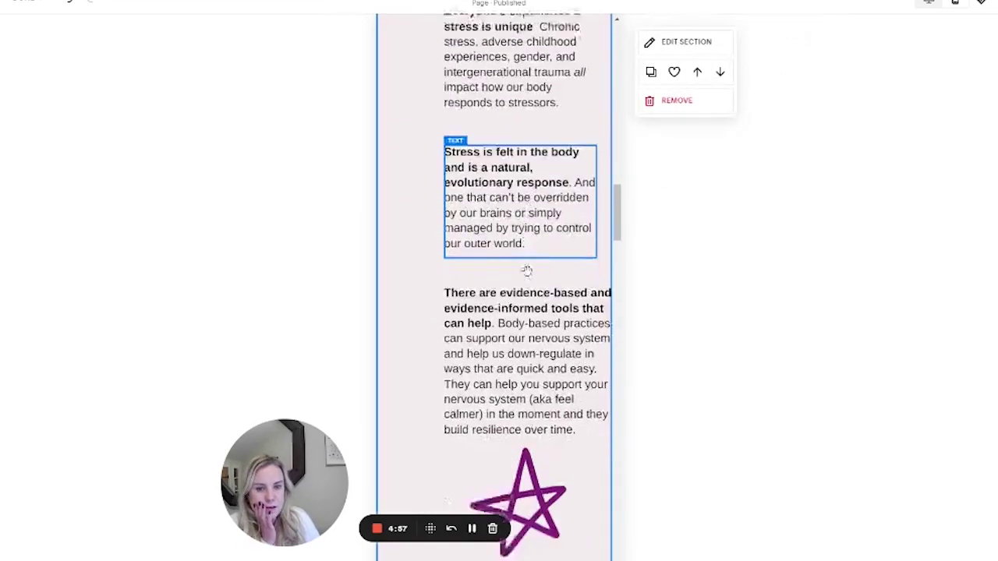
{"action": "left_click_drag", "start_coordinate": [611, 433], "coordinate": [430, 139]}
{"action": "left_click_drag", "start_coordinate": [450, 309], "coordinate": [450, 310]}
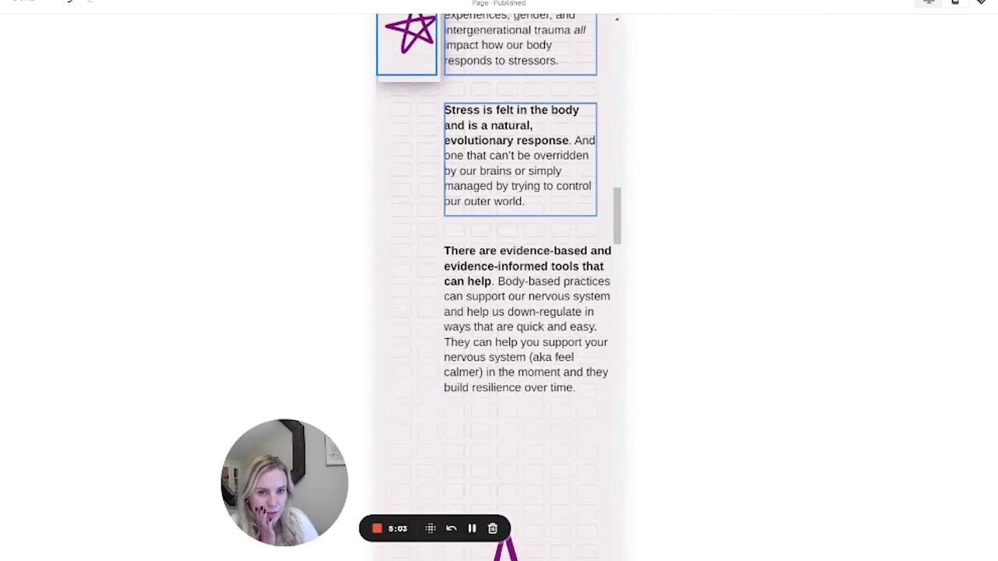
{"action": "left_click_drag", "start_coordinate": [421, 55], "coordinate": [431, 84]}
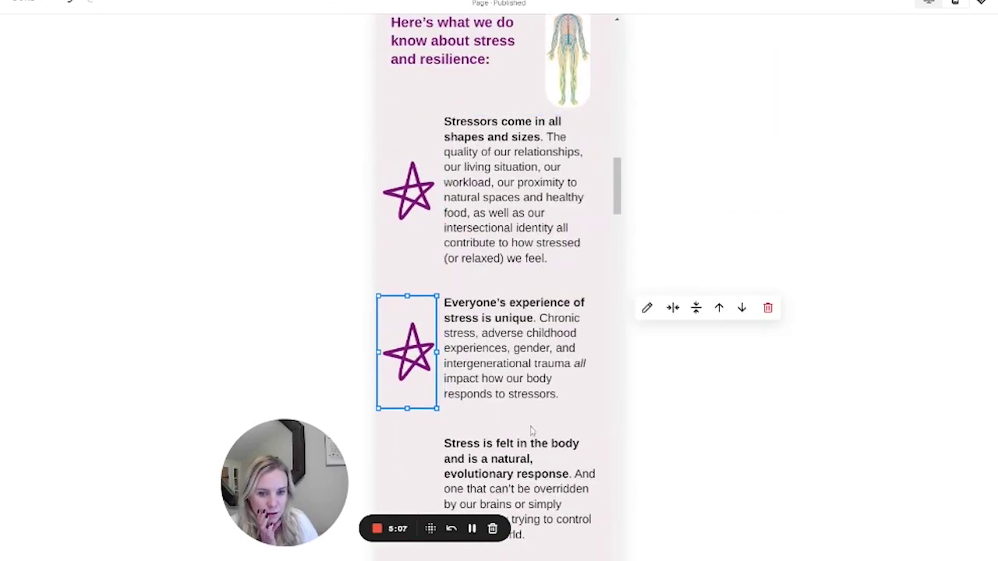
Shrink a third purple star and align it in the margin beside the "Stress is felt in the body" paragraph
{"action": "scroll", "coordinate": [530, 431], "scroll_direction": "down", "scroll_amount": 3}
{"action": "scroll", "coordinate": [524, 416], "scroll_direction": "down", "scroll_amount": 5}
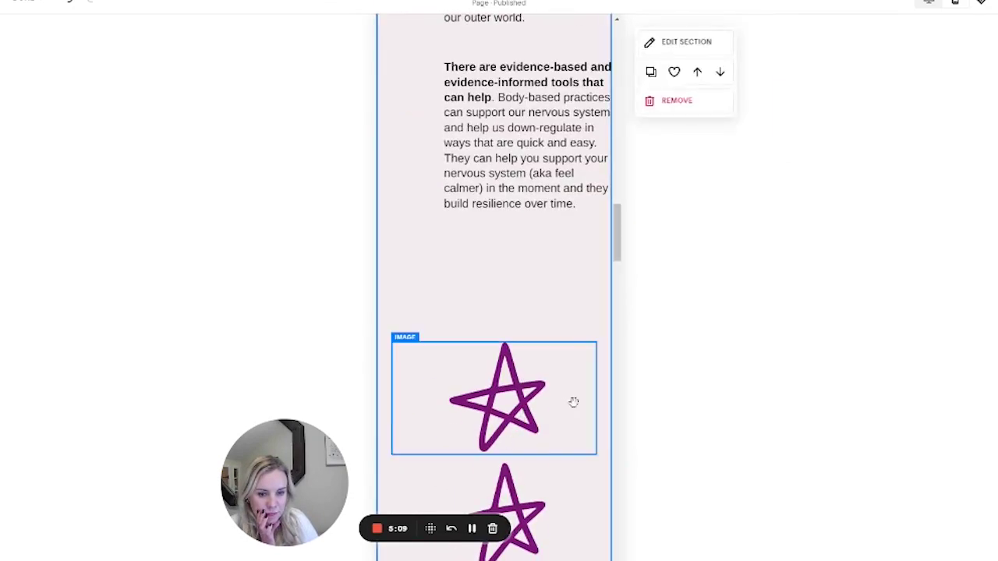
{"action": "left_click", "coordinate": [572, 402]}
{"action": "mouse_move", "coordinate": [596, 398]}
{"action": "left_mouse_down"}
{"action": "mouse_move", "coordinate": [457, 398]}
{"action": "mouse_move", "coordinate": [428, 348]}
{"action": "mouse_move", "coordinate": [419, 14]}
{"action": "left_mouse_up"}
{"action": "scroll", "coordinate": [493, 185], "scroll_direction": "up", "scroll_amount": 3}
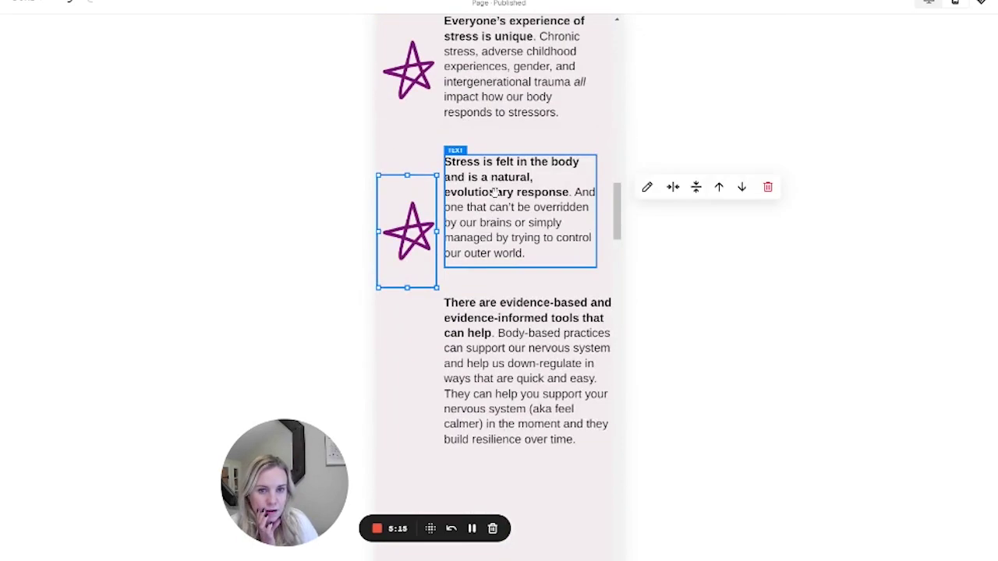
{"action": "scroll", "coordinate": [411, 316], "scroll_direction": "up", "scroll_amount": 2}
{"action": "left_click_drag", "start_coordinate": [403, 308], "coordinate": [406, 304]}
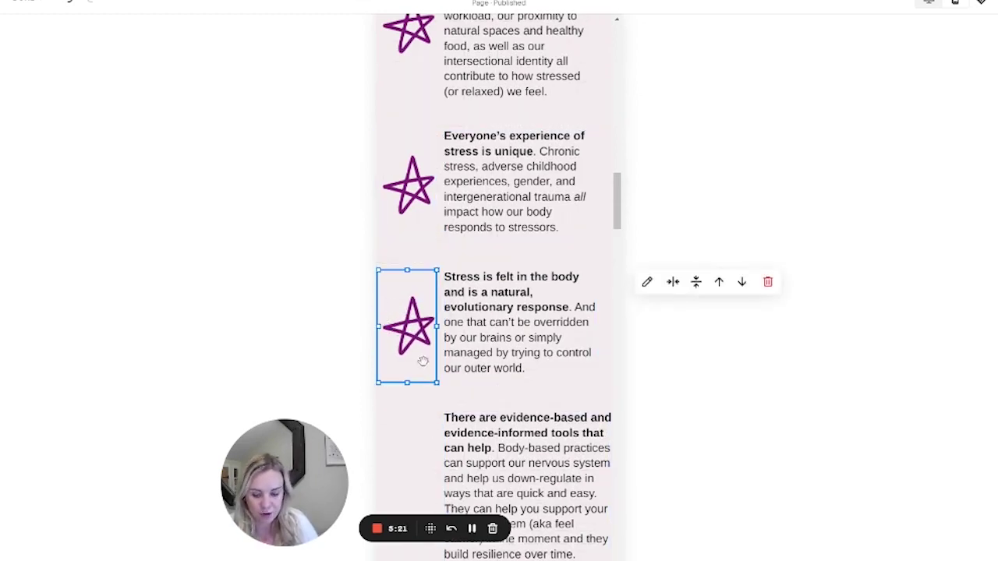
Shrink the last purple star and place it in the margin beside the "There are evidence-based" paragraph
{"action": "scroll", "coordinate": [434, 367], "scroll_direction": "up", "scroll_amount": 3}
{"action": "scroll", "coordinate": [435, 365], "scroll_direction": "down", "scroll_amount": 8}
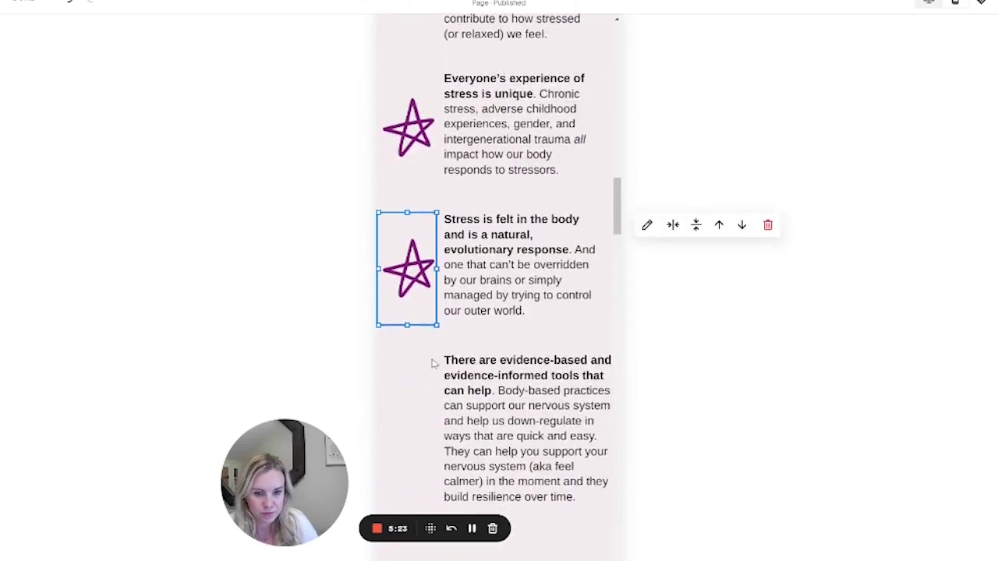
{"action": "left_click", "coordinate": [568, 470]}
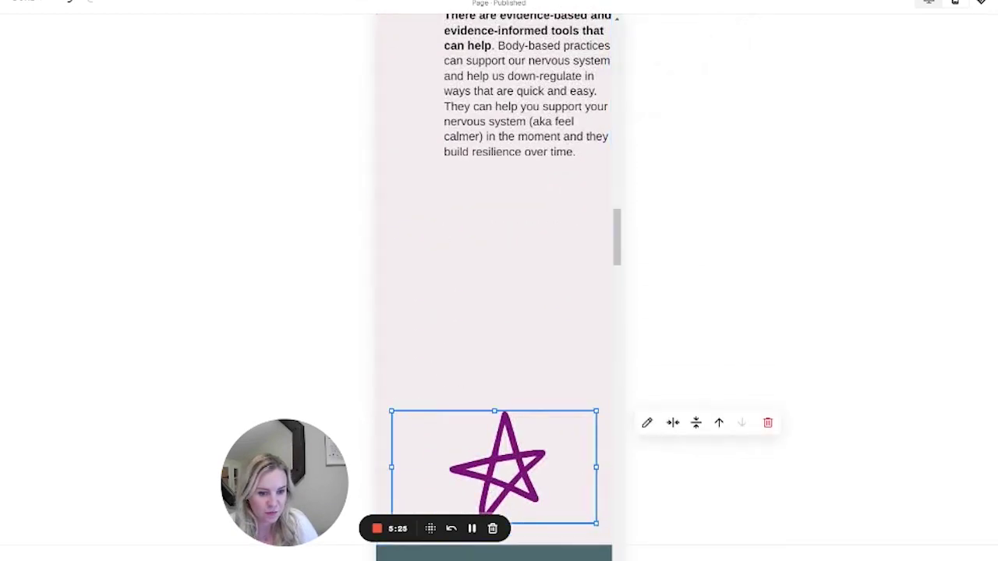
{"action": "left_click_drag", "start_coordinate": [594, 465], "coordinate": [414, 76]}
{"action": "scroll", "coordinate": [492, 194], "scroll_direction": "up", "scroll_amount": 1}
{"action": "scroll", "coordinate": [493, 194], "scroll_direction": "up", "scroll_amount": 10}
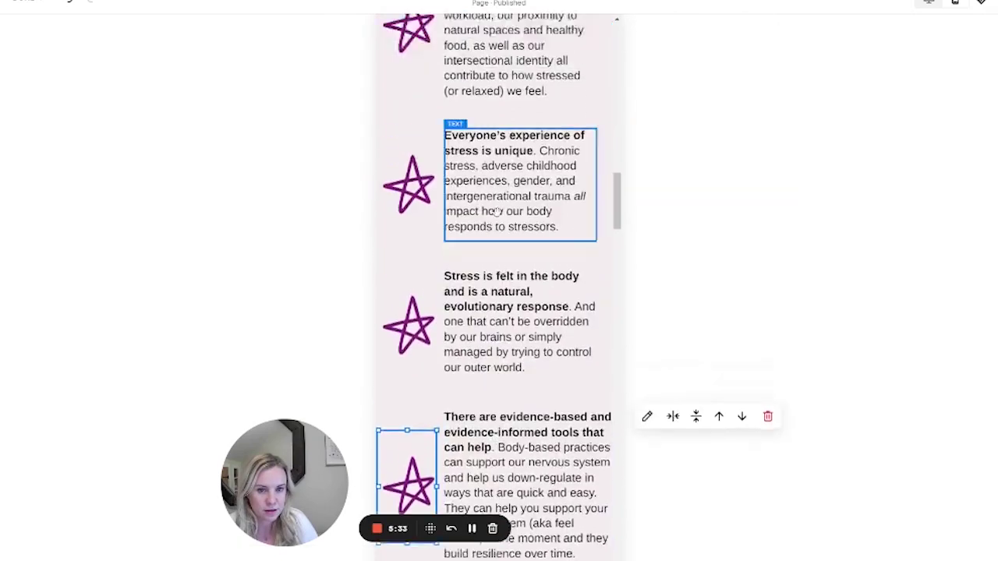
Shorten the stress and resilience section to remove the empty space between its last paragraph and the "Ready to learn more?" section
{"action": "scroll", "coordinate": [494, 379], "scroll_direction": "up", "scroll_amount": 3}
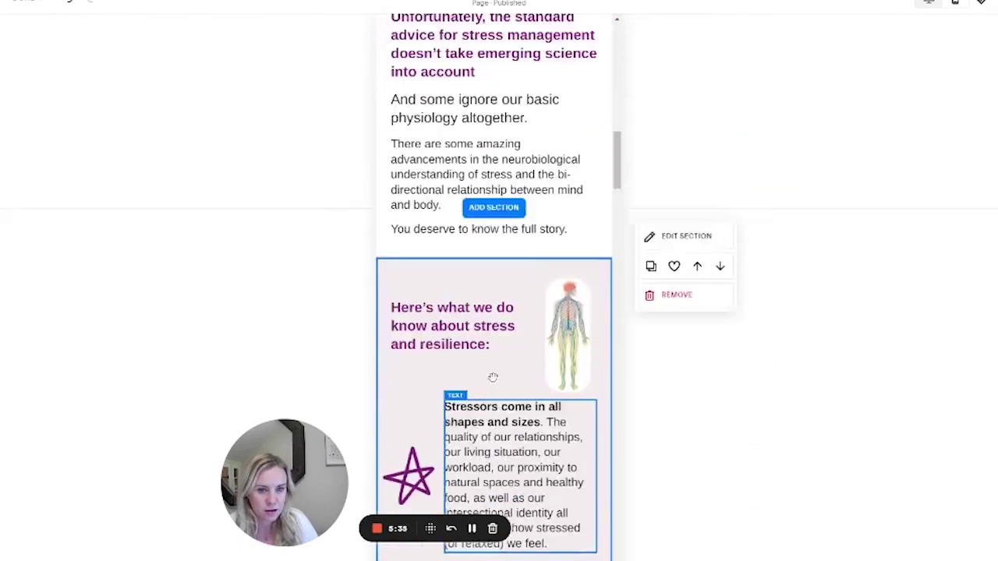
{"action": "scroll", "coordinate": [498, 374], "scroll_direction": "down", "scroll_amount": 10}
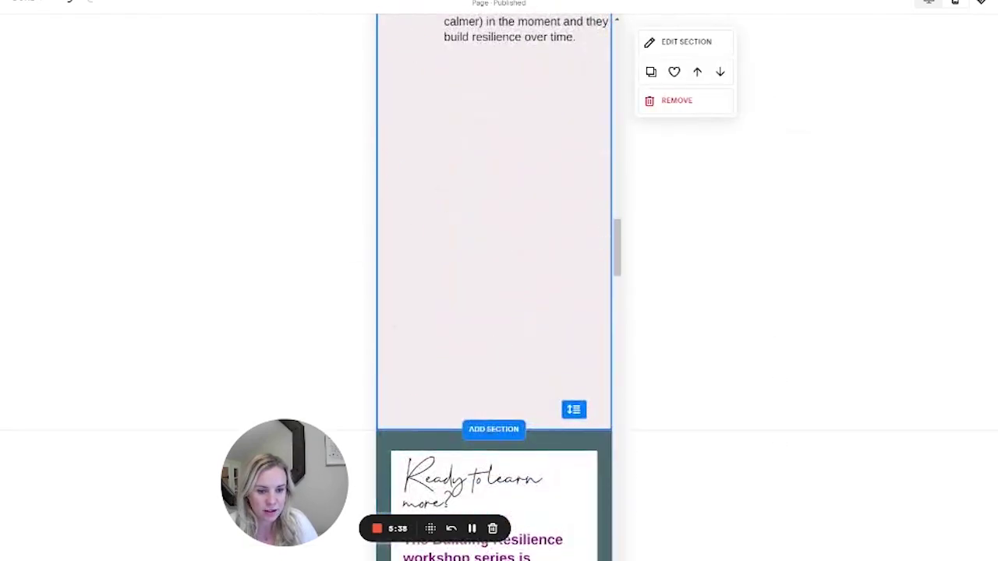
{"action": "scroll", "coordinate": [495, 351], "scroll_direction": "down", "scroll_amount": 5}
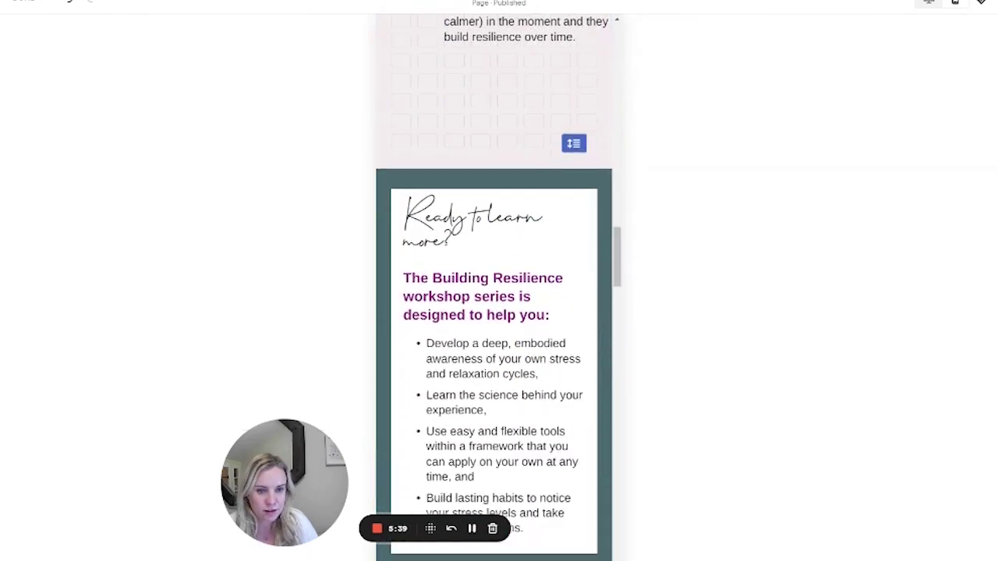
{"action": "scroll", "coordinate": [498, 351], "scroll_direction": "down", "scroll_amount": 2}
{"action": "scroll", "coordinate": [567, 89], "scroll_direction": "up", "scroll_amount": 15}
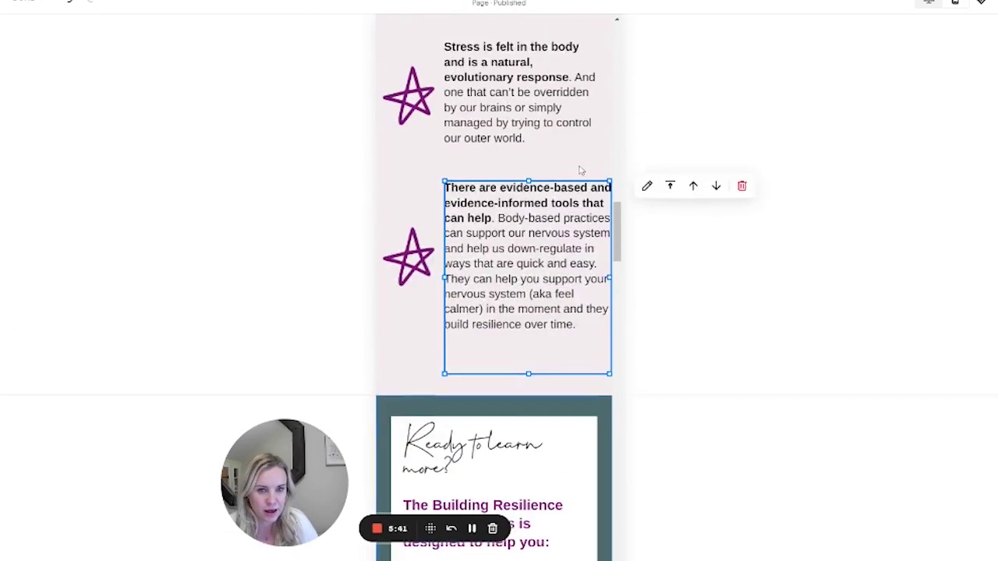
Review the mobile page from its title down and pull in the yoga-pose image's edge next to the multi-armed figure
{"action": "scroll", "coordinate": [568, 228], "scroll_direction": "up", "scroll_amount": 4}
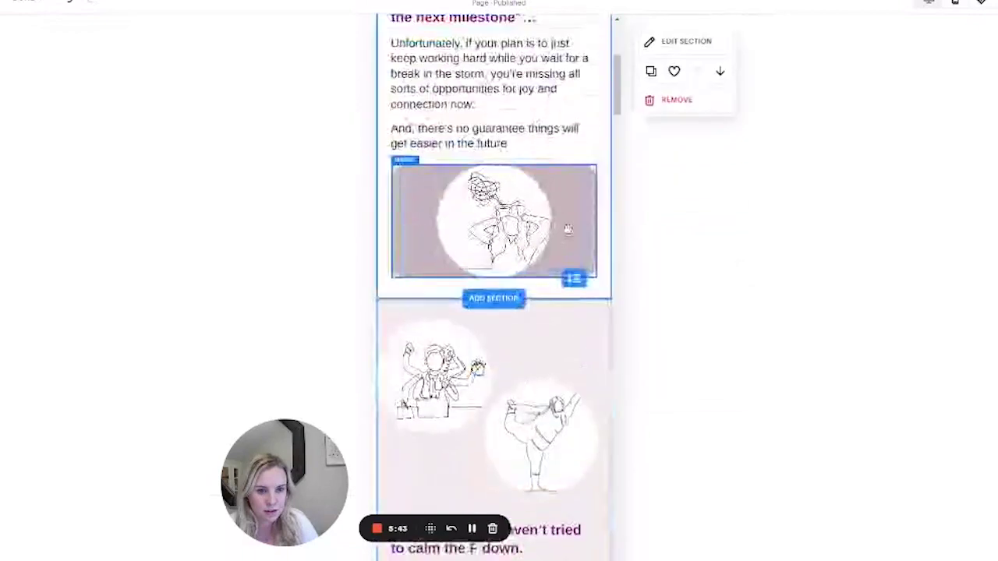
{"action": "scroll", "coordinate": [567, 234], "scroll_direction": "down", "scroll_amount": 5}
{"action": "scroll", "coordinate": [563, 244], "scroll_direction": "up", "scroll_amount": 12}
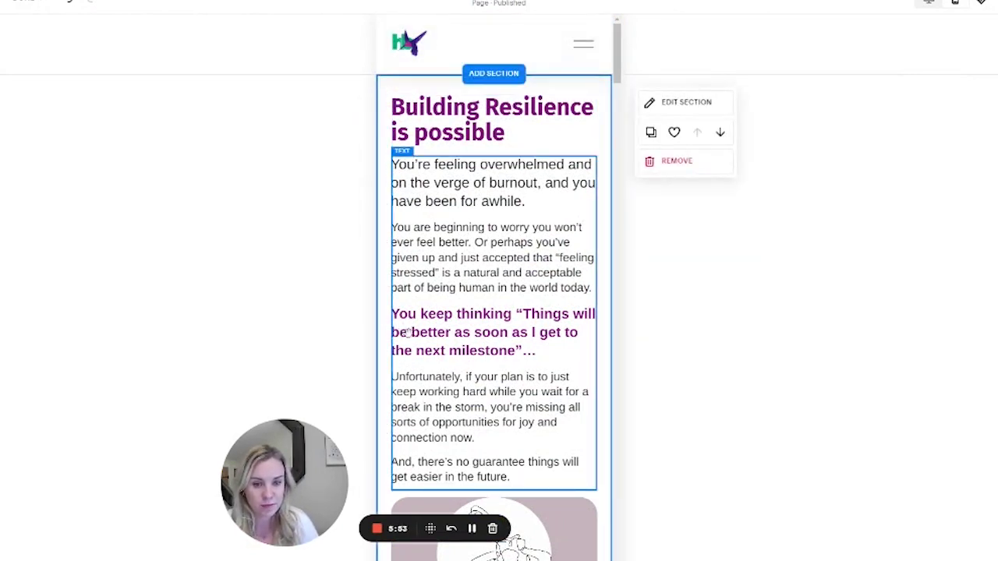
{"action": "scroll", "coordinate": [412, 327], "scroll_direction": "down", "scroll_amount": 4}
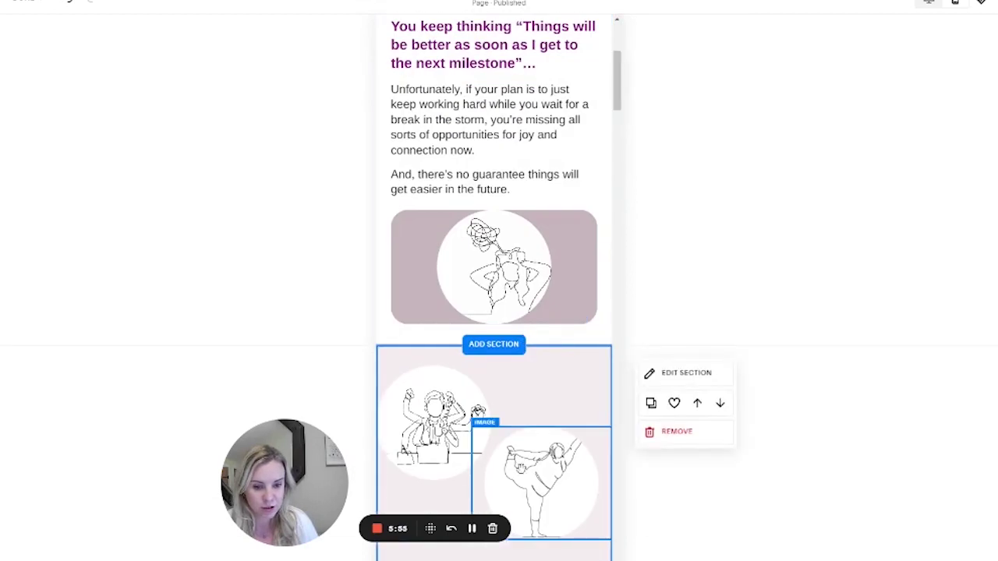
{"action": "left_click_drag", "start_coordinate": [472, 483], "coordinate": [548, 468]}
{"action": "scroll", "coordinate": [557, 412], "scroll_direction": "down", "scroll_amount": 15}
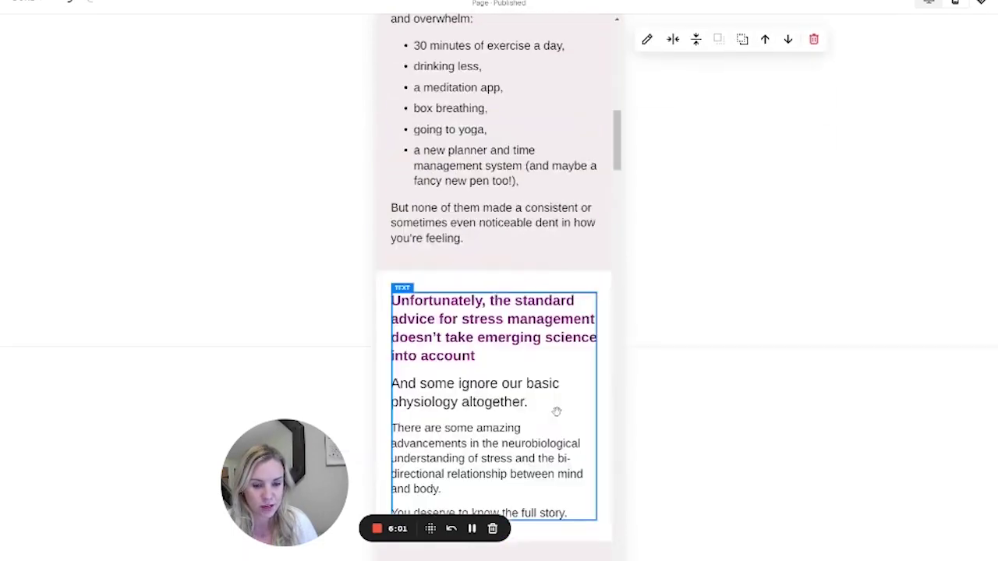
{"action": "scroll", "coordinate": [559, 409], "scroll_direction": "down", "scroll_amount": 5}
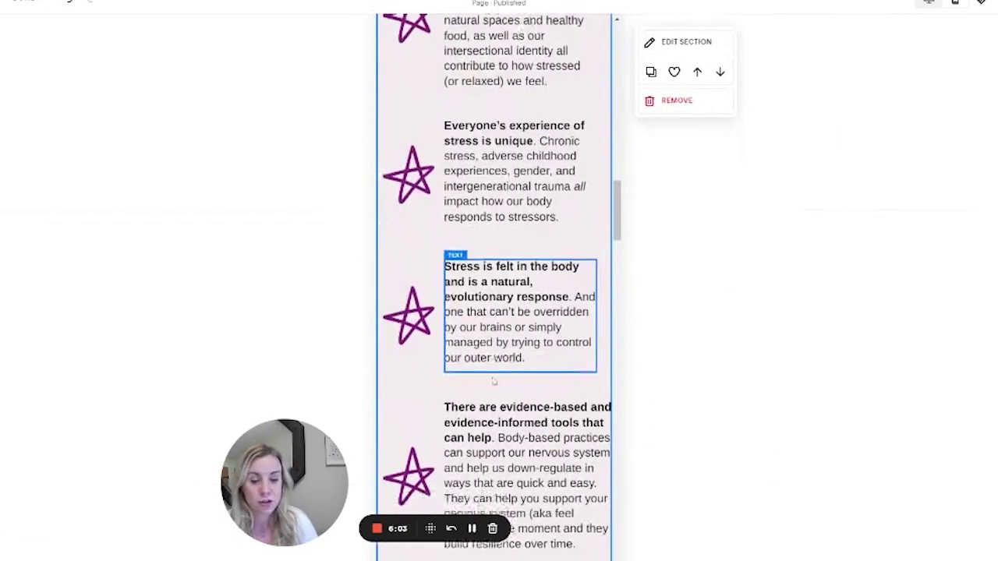